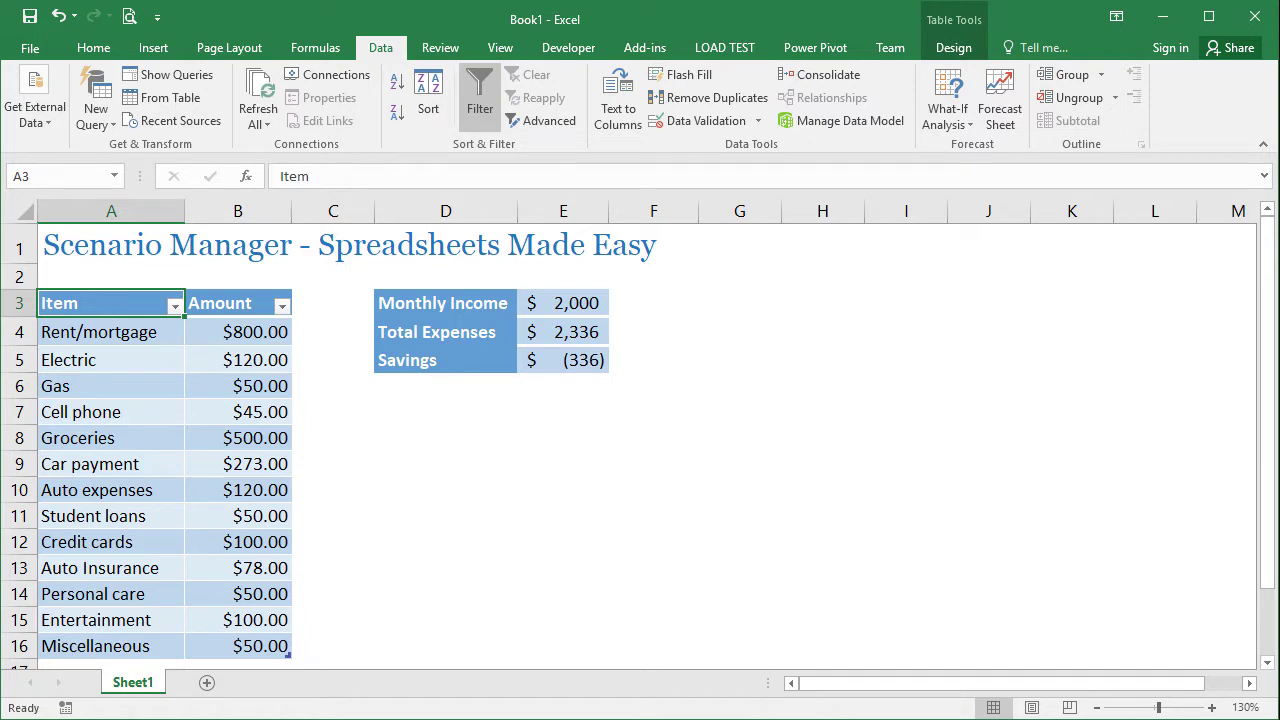
Name each expense amount in A4:B16 after its left-column label, such as Rent_mortgage and Electric
{"action": "left_click", "coordinate": [209, 333]}
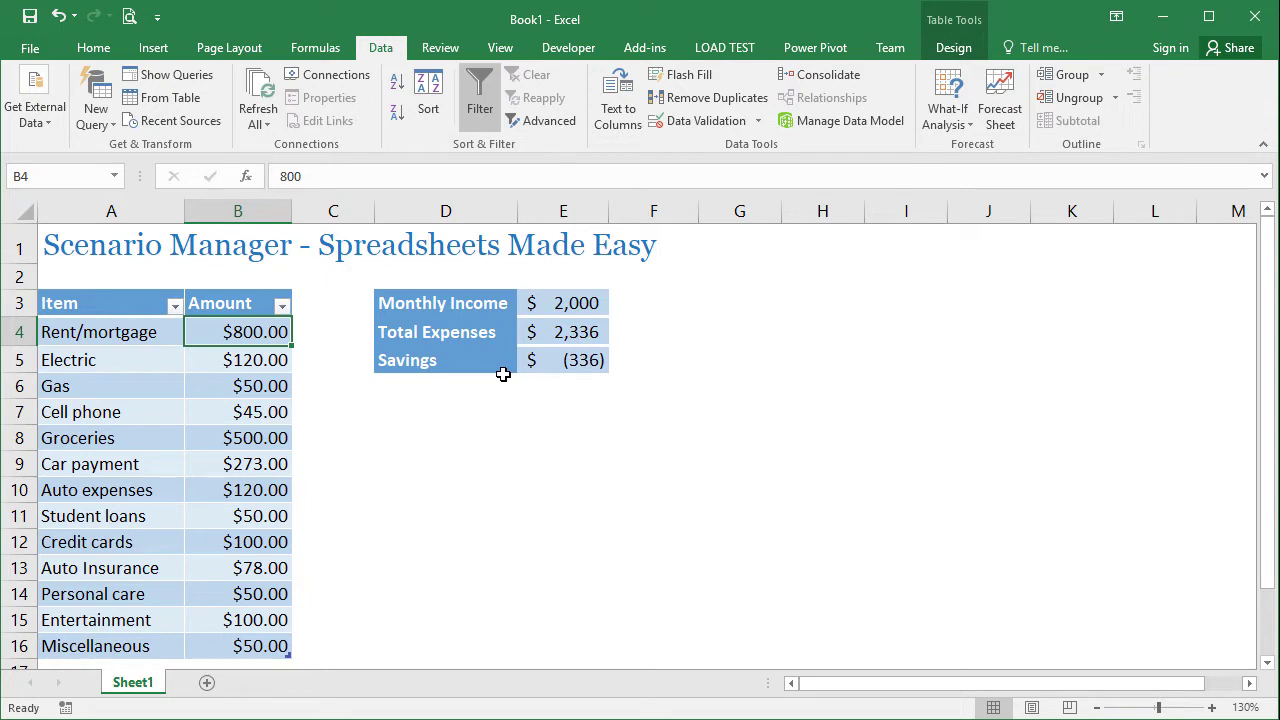
{"action": "left_click", "coordinate": [205, 355]}
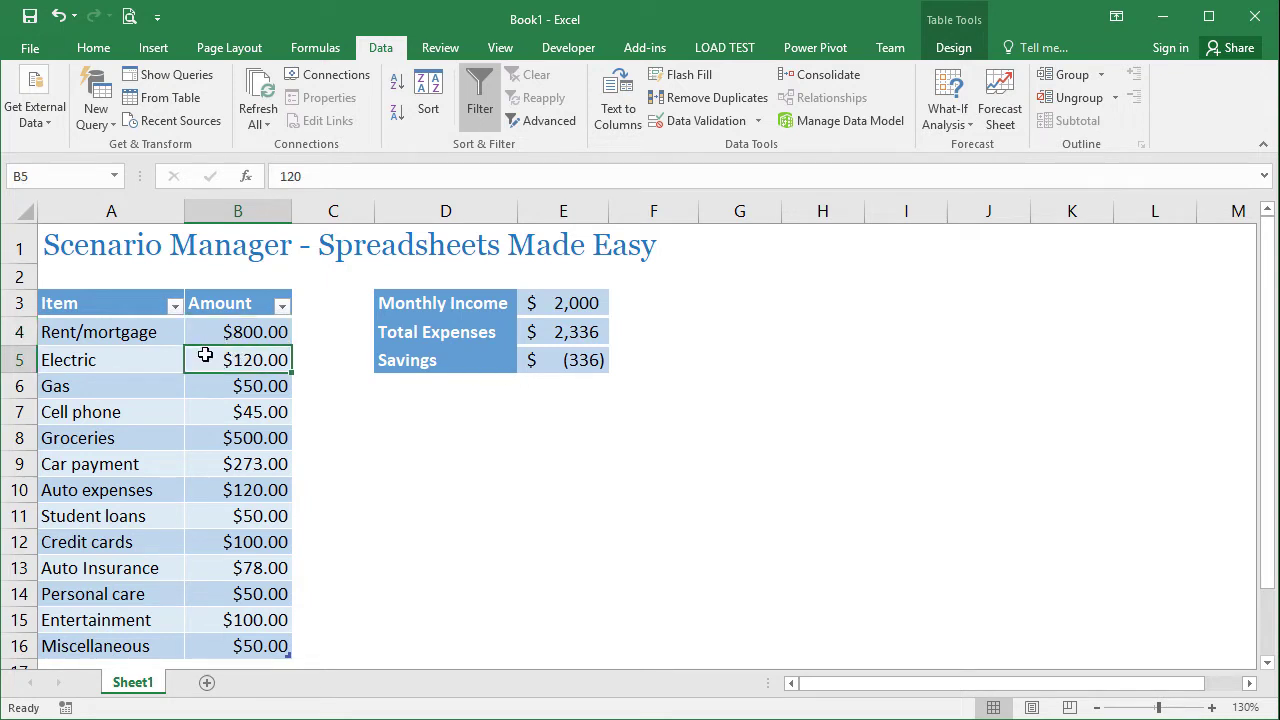
{"action": "left_click", "coordinate": [199, 381]}
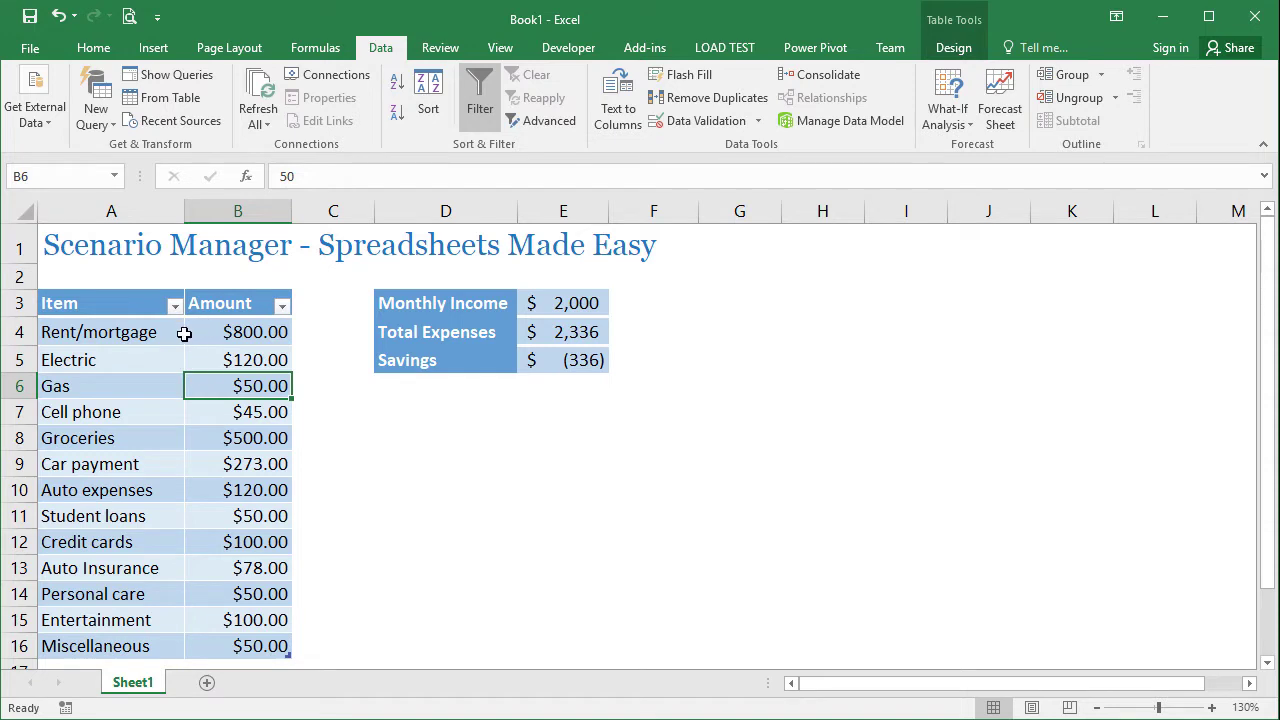
{"action": "left_click_drag", "start_coordinate": [158, 336], "coordinate": [214, 638]}
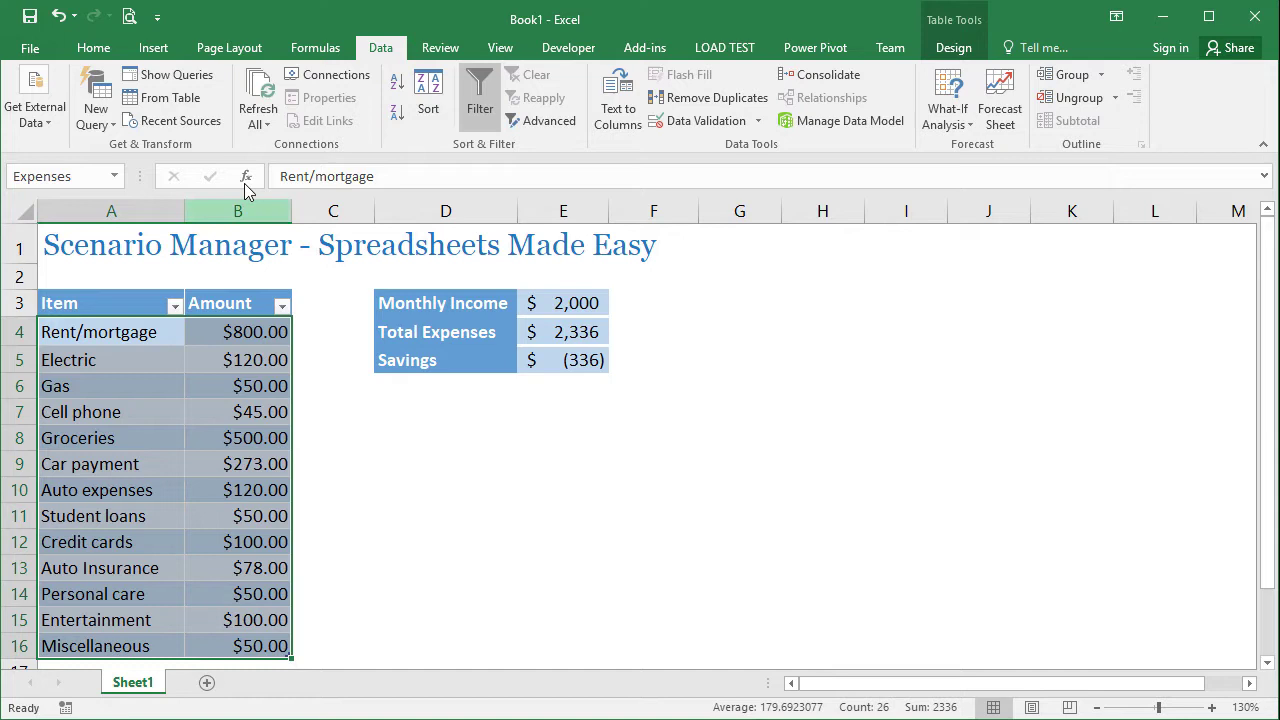
{"action": "left_click", "coordinate": [310, 48]}
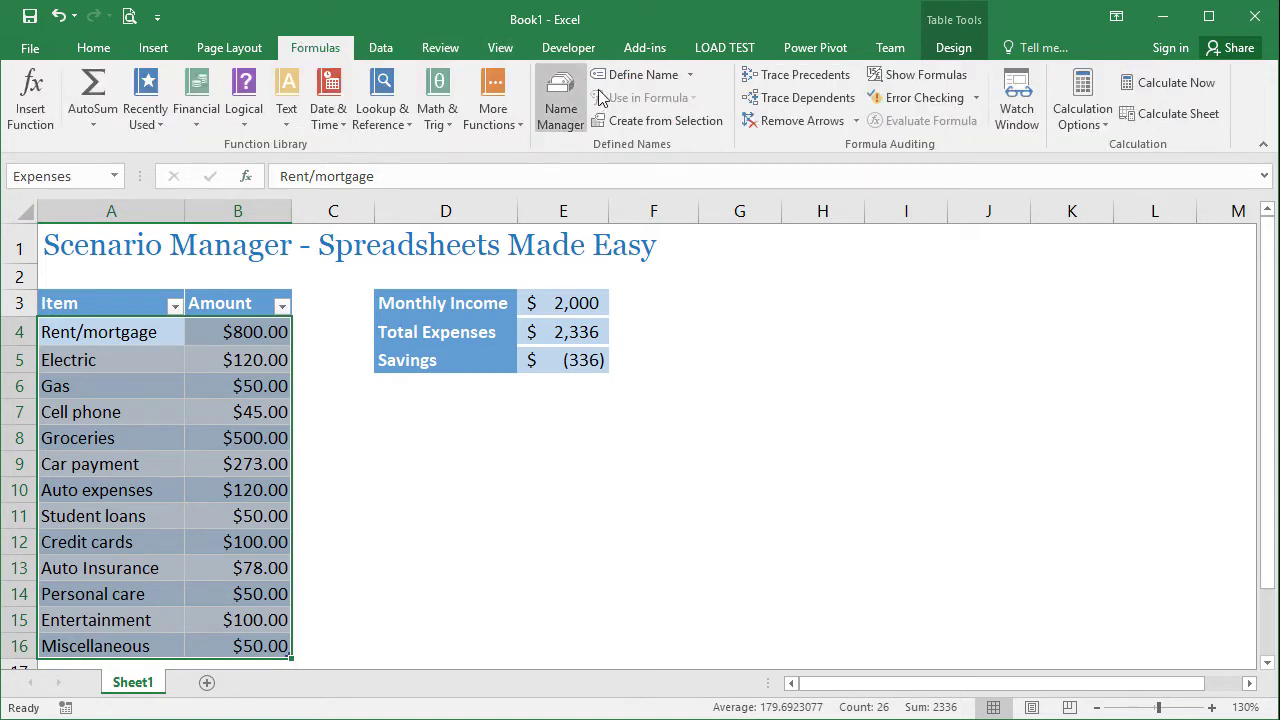
{"action": "left_click", "coordinate": [626, 122]}
{"action": "left_click", "coordinate": [826, 491]}
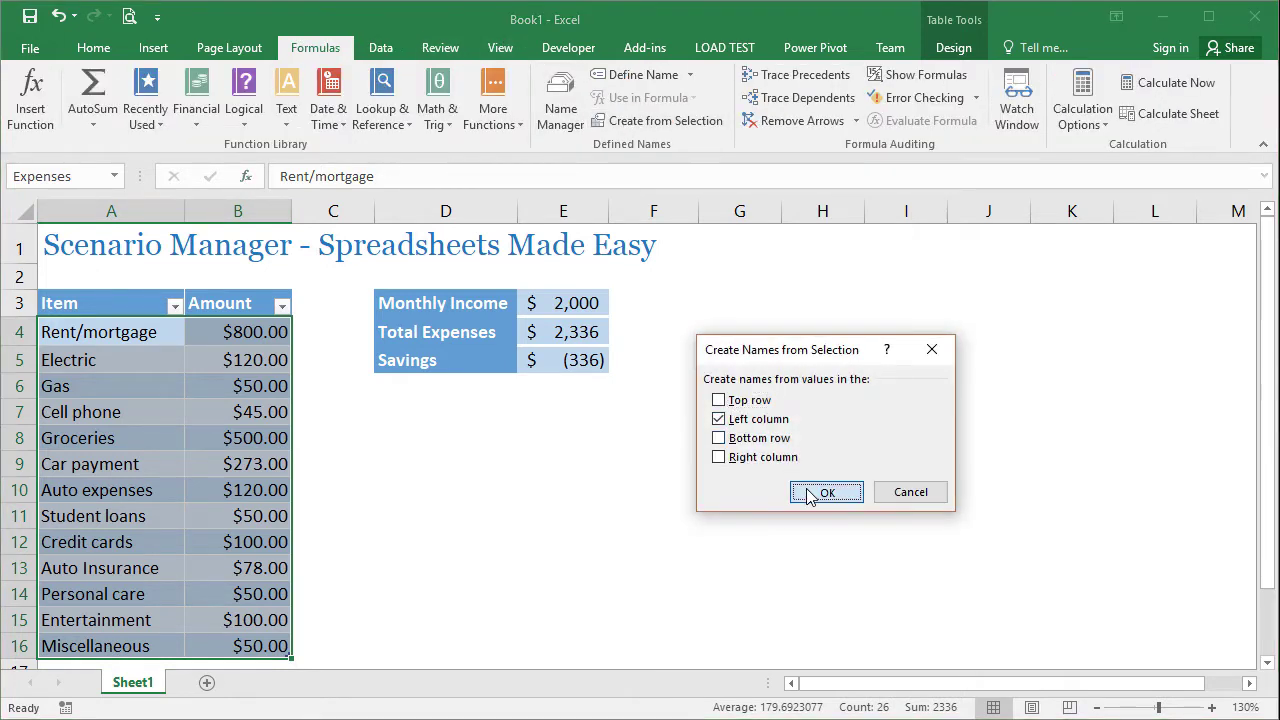
{"action": "left_click_drag", "start_coordinate": [225, 332], "coordinate": [228, 386]}
{"action": "left_click", "coordinate": [225, 332]}
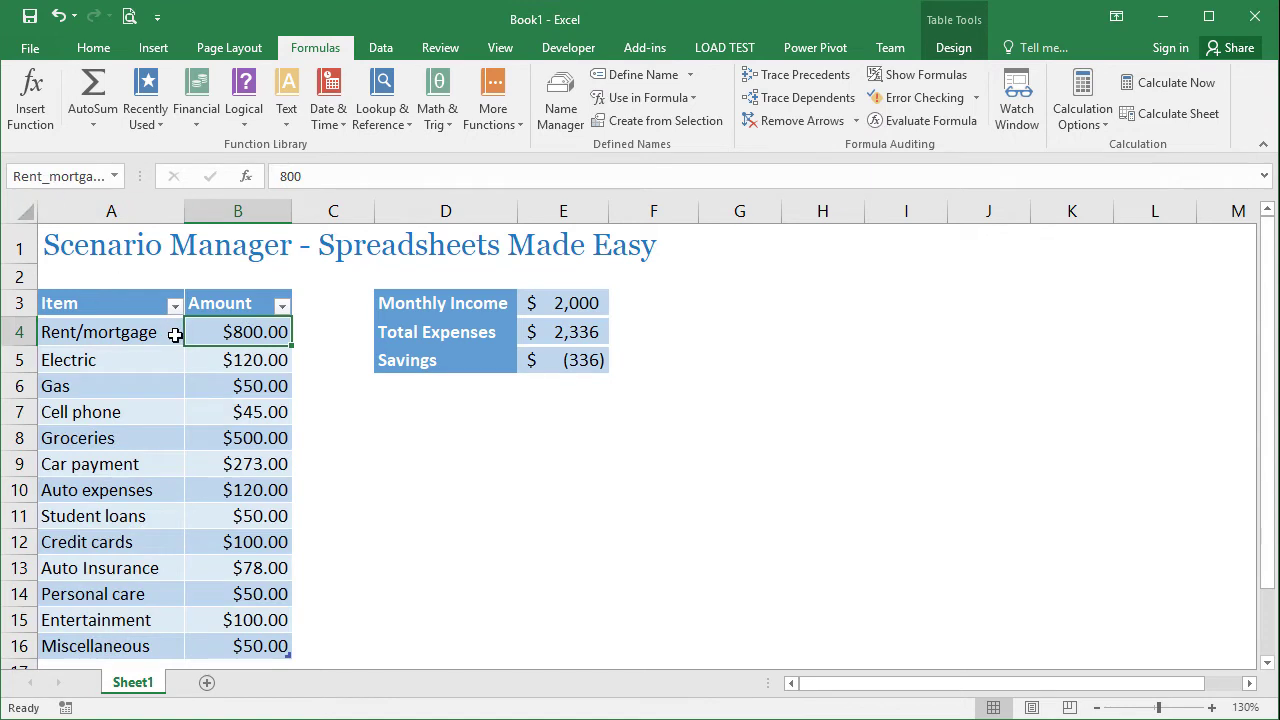
{"action": "left_click", "coordinate": [206, 363]}
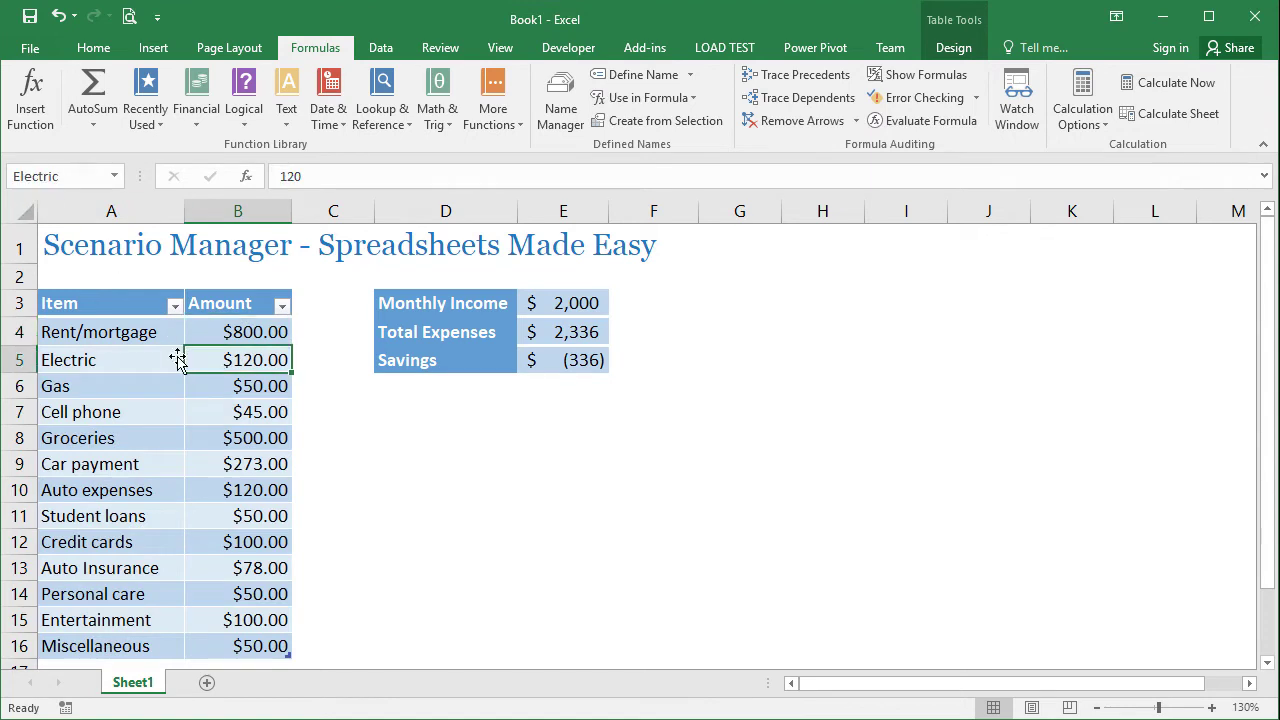
Name the Monthly Income and Total Expenses values in D3:E4 from their left-column labels
{"action": "left_click", "coordinate": [463, 303]}
{"action": "left_click_drag", "start_coordinate": [504, 304], "coordinate": [563, 333]}
{"action": "left_click", "coordinate": [647, 124]}
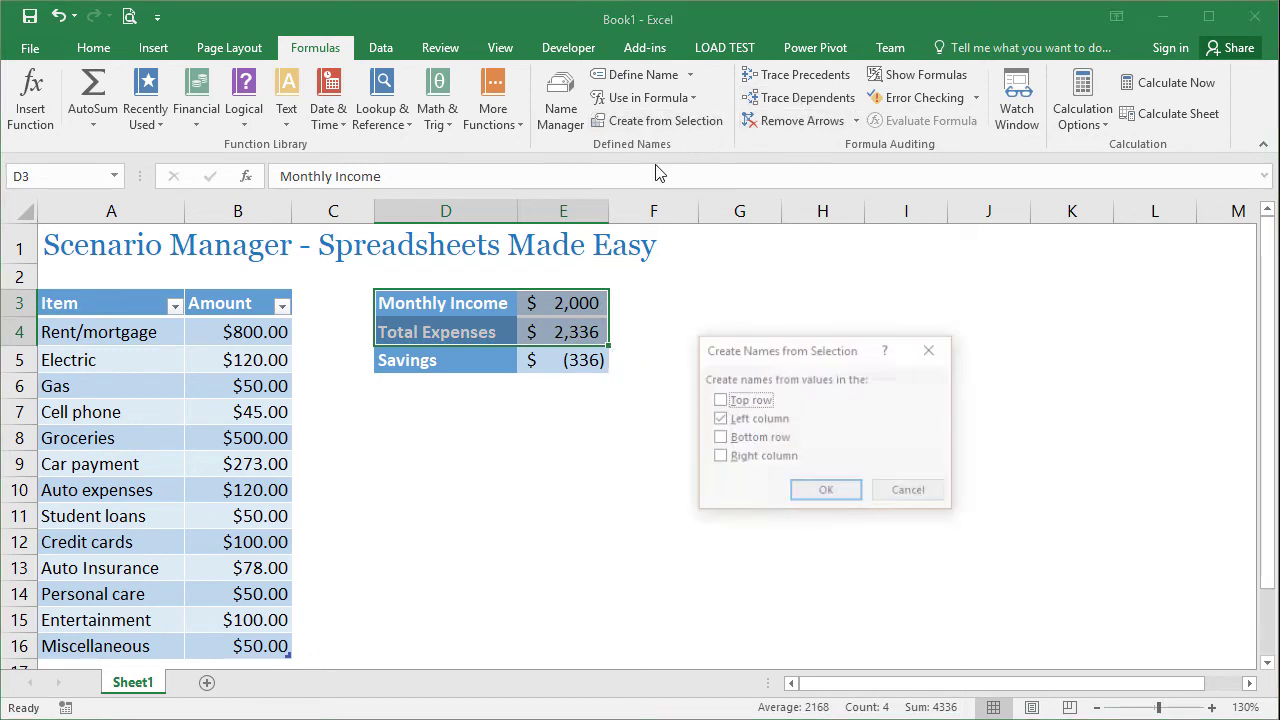
{"action": "left_click", "coordinate": [823, 491]}
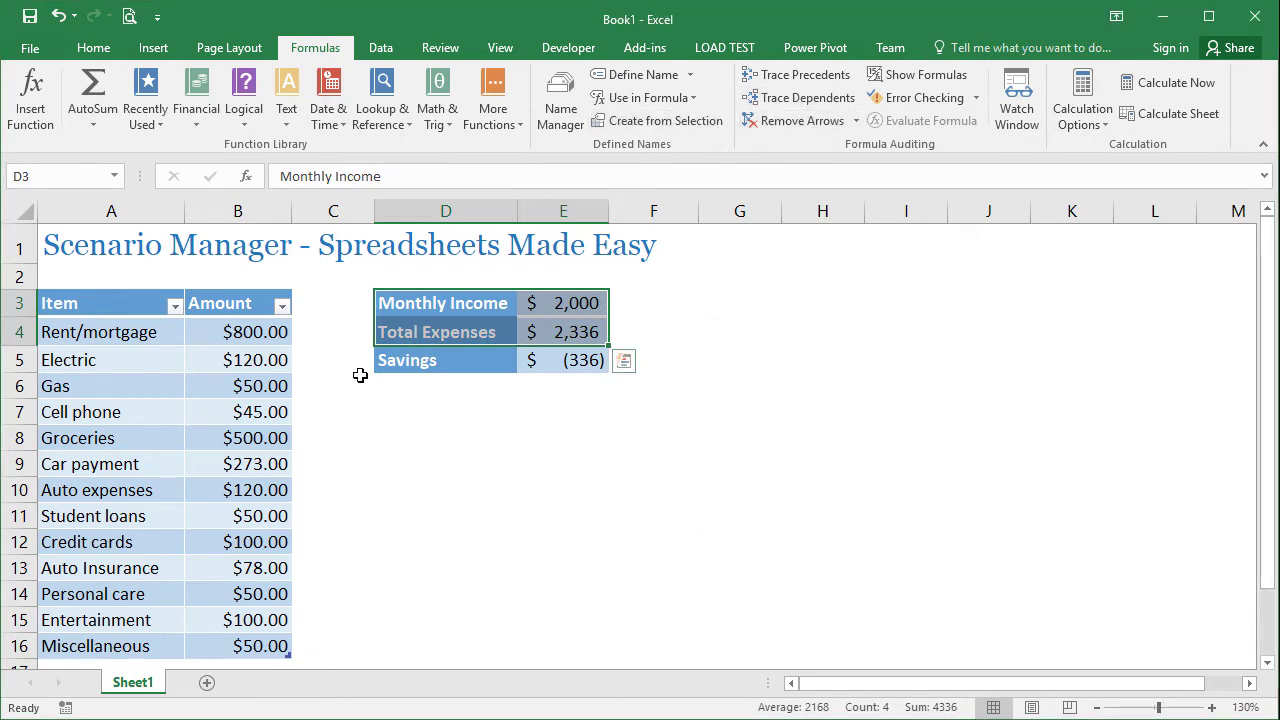
{"action": "left_click", "coordinate": [234, 338]}
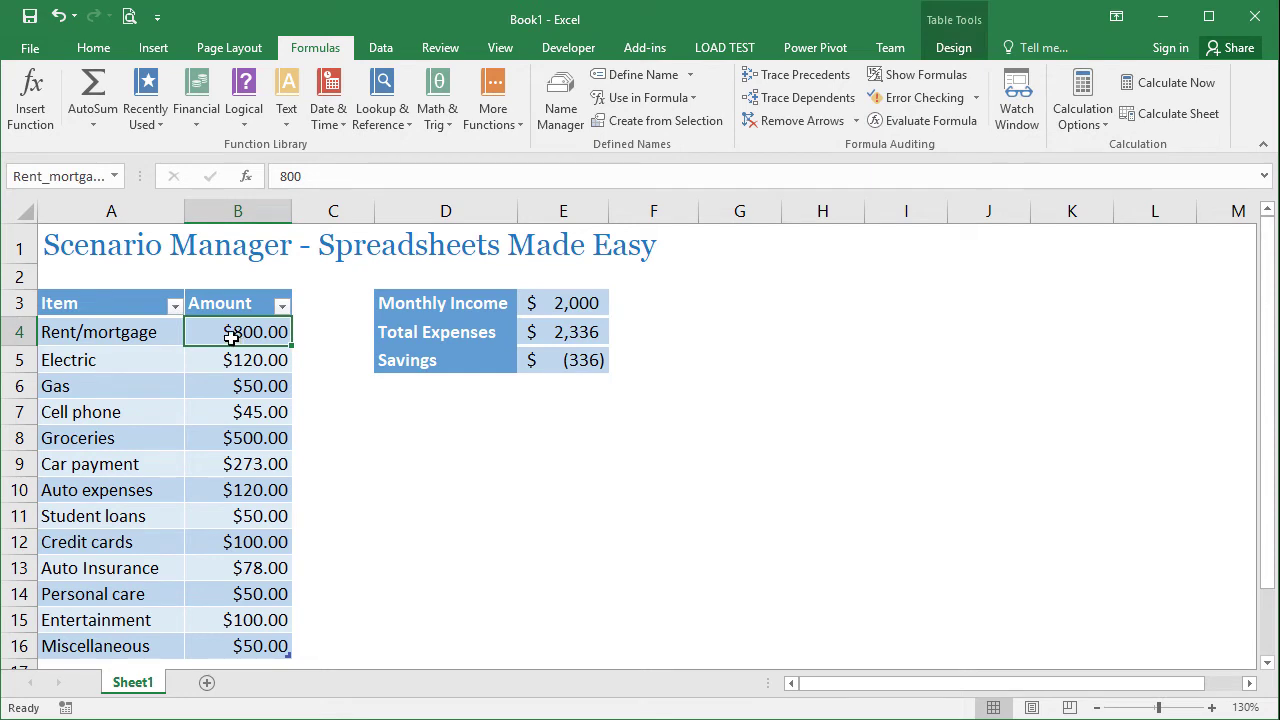
Select expense amounts B4:B16 plus income cell E3 and open Scenario Manager
{"action": "left_click_drag", "start_coordinate": [223, 331], "coordinate": [223, 634]}
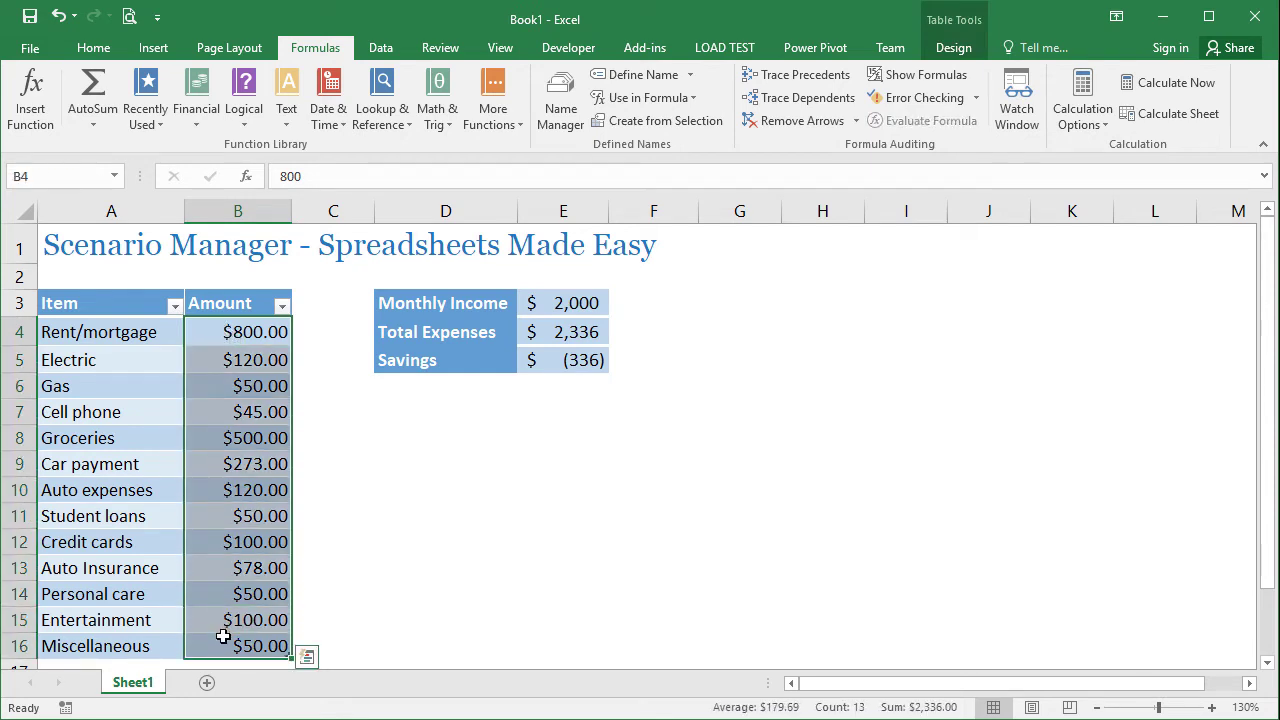
{"action": "left_click", "coordinate": [554, 302], "text": "ctrl"}
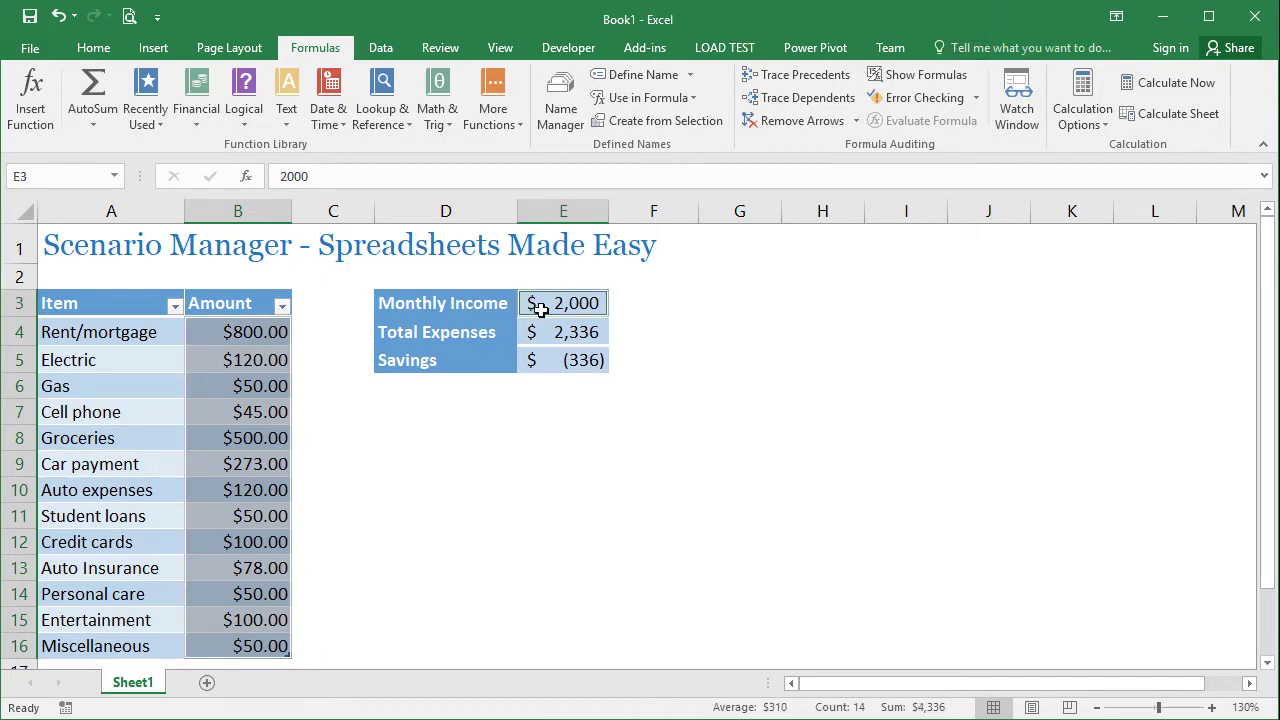
{"action": "left_click", "coordinate": [381, 48]}
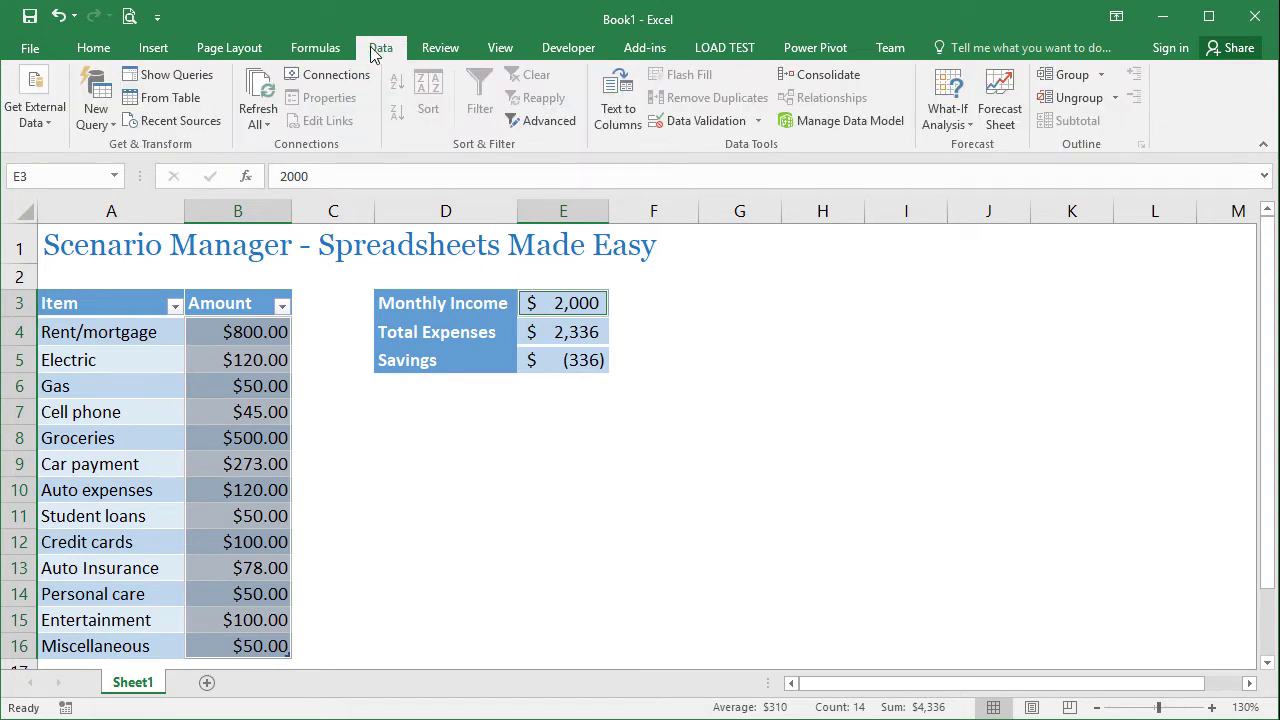
{"action": "left_click", "coordinate": [953, 121]}
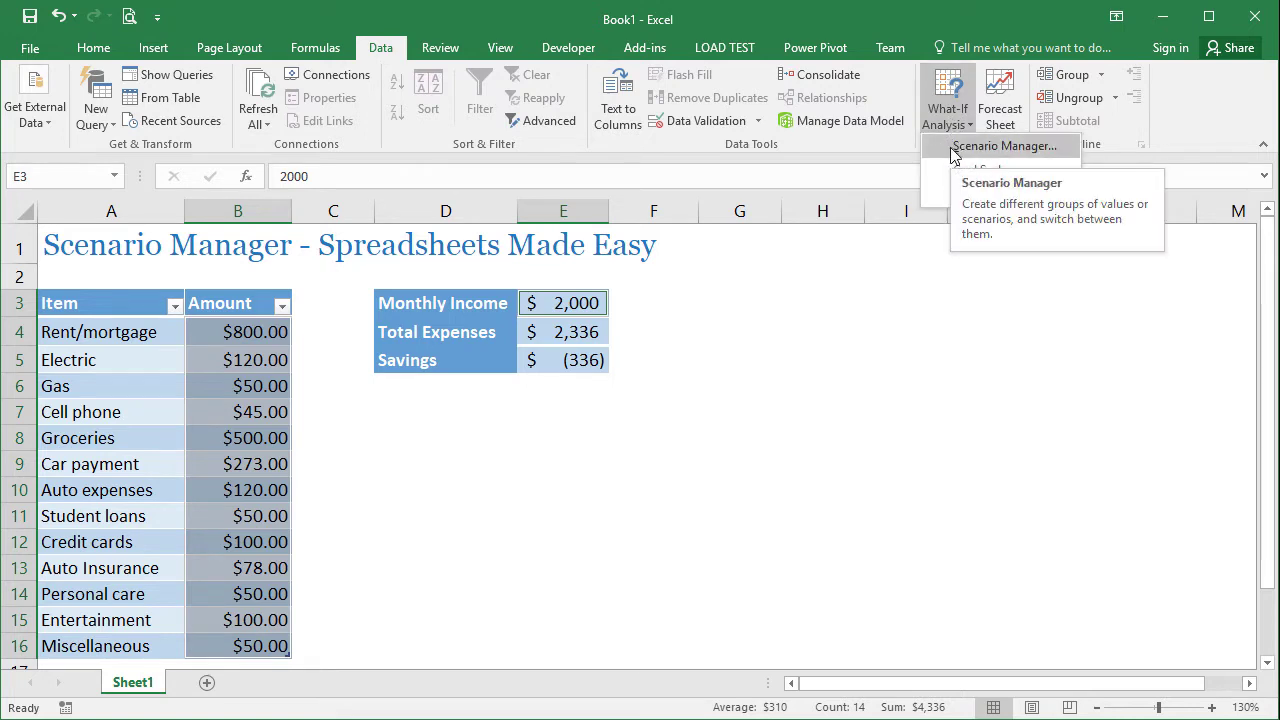
{"action": "left_click", "coordinate": [1003, 146]}
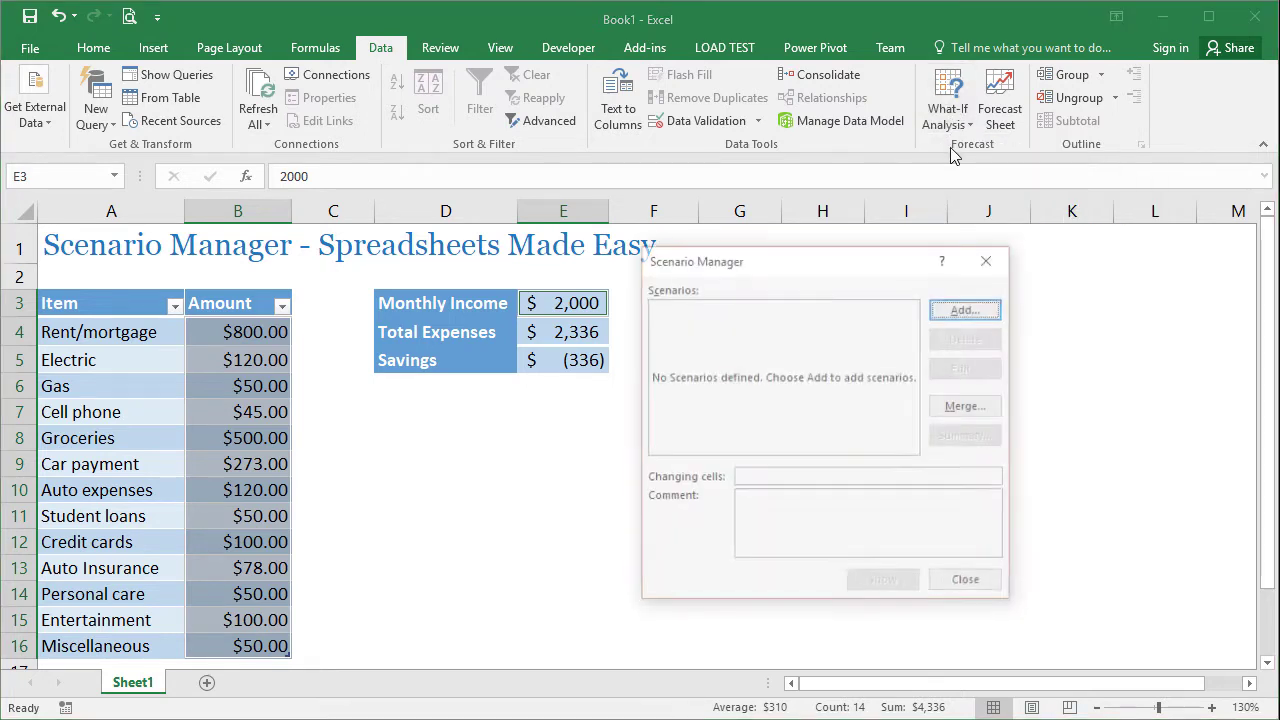
Add a scenario named 'Current' on B4:B16,E3, leaving the default comment unchanged
{"action": "left_click", "coordinate": [955, 310]}
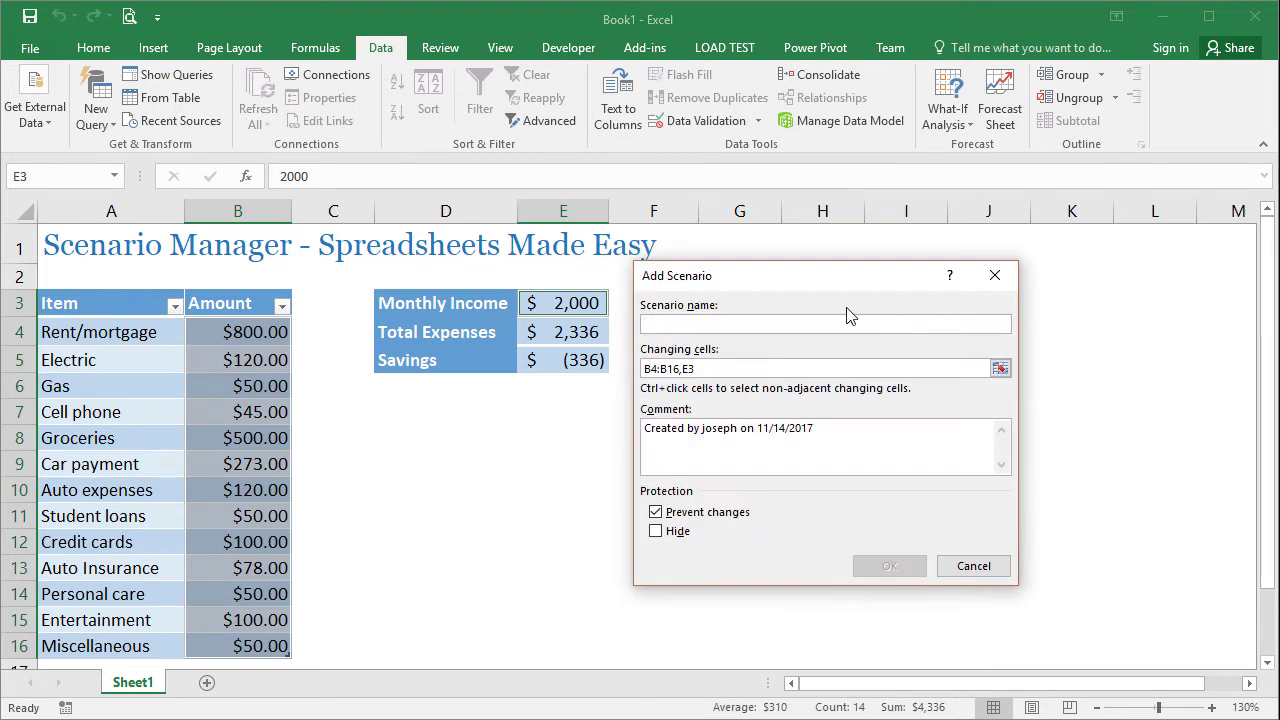
{"action": "type", "text": "Current"}
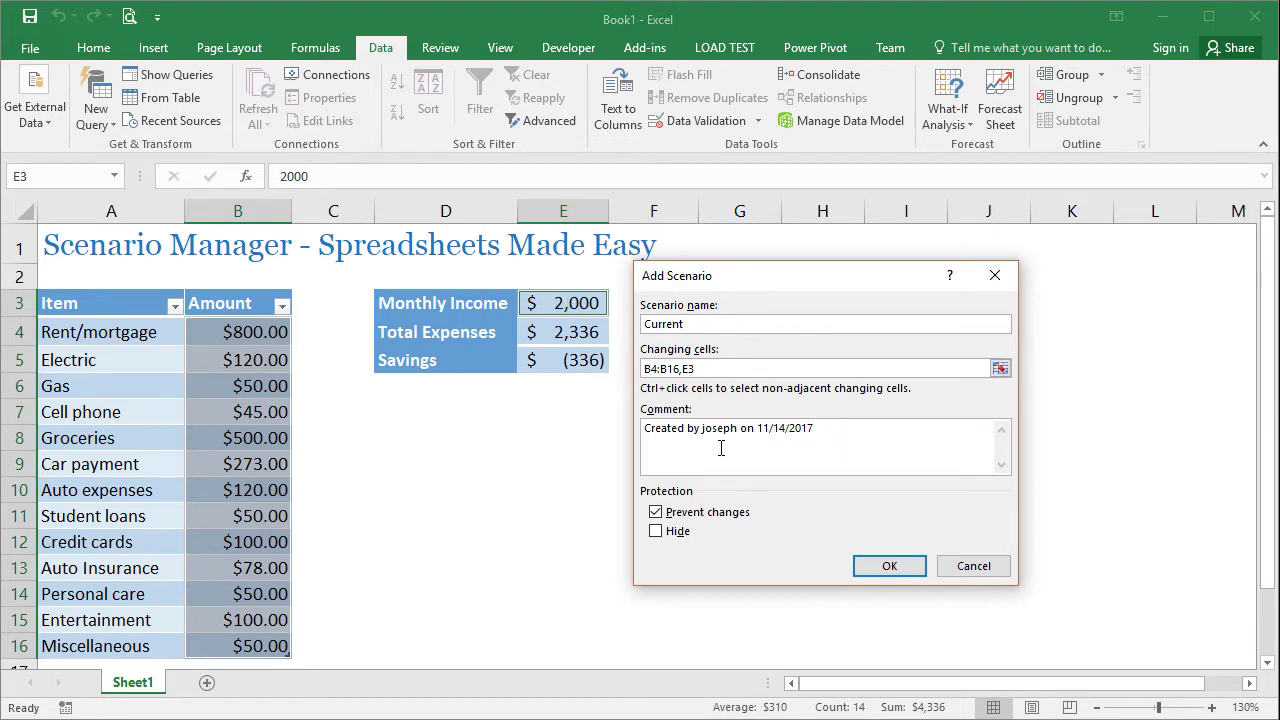
{"action": "left_click_drag", "start_coordinate": [814, 428], "coordinate": [640, 430]}
{"action": "left_click", "coordinate": [872, 435]}
Save the Current scenario with the existing amounts and close Scenario Manager
{"action": "left_click", "coordinate": [869, 566]}
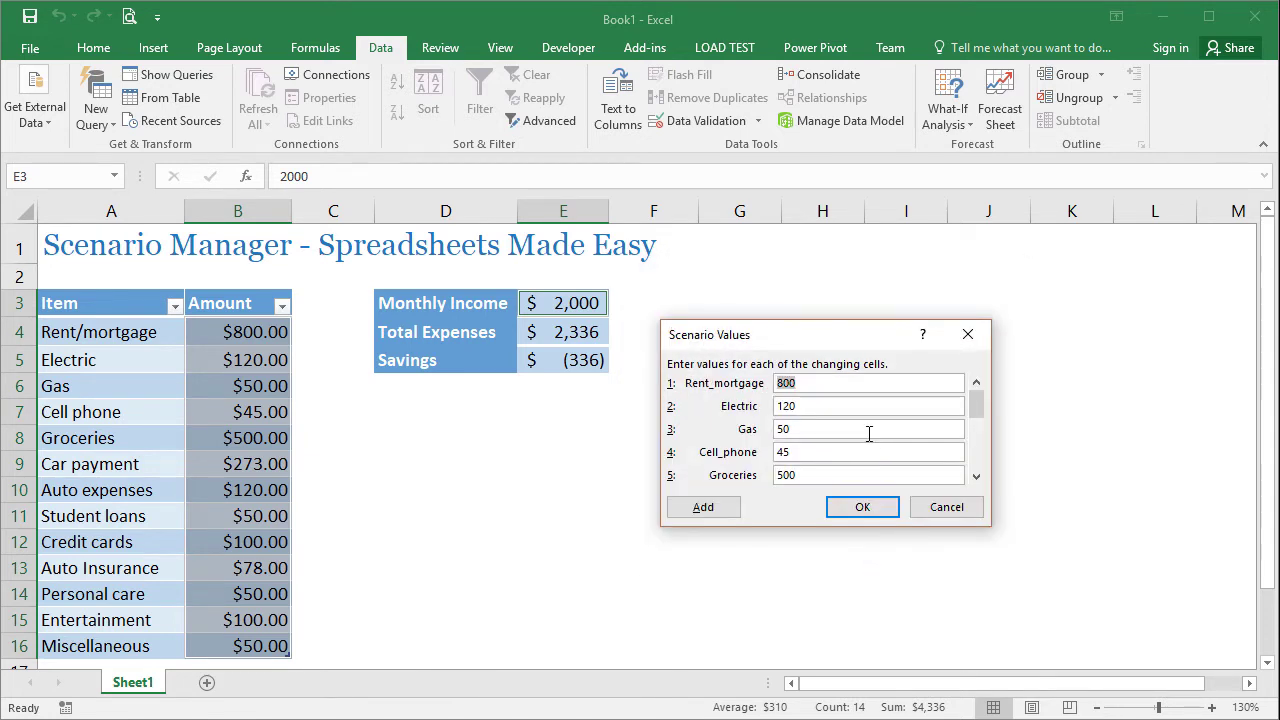
{"action": "left_click", "coordinate": [851, 508]}
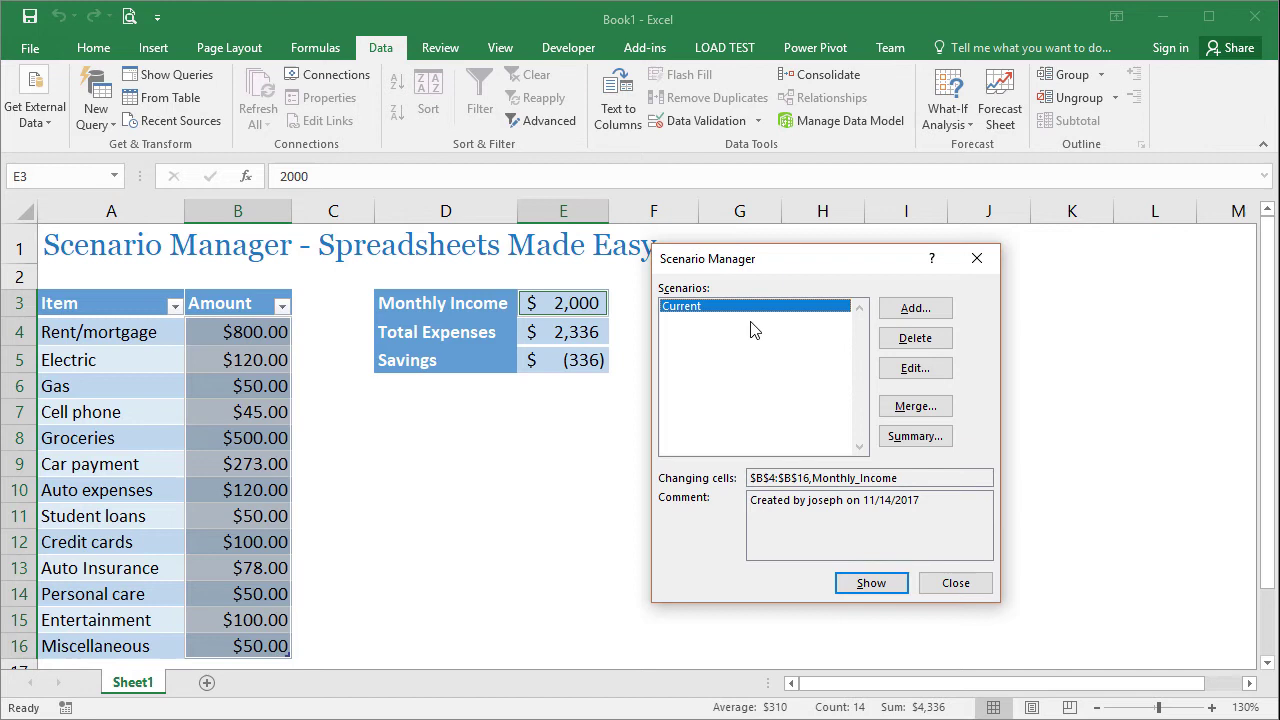
{"action": "left_click", "coordinate": [938, 585]}
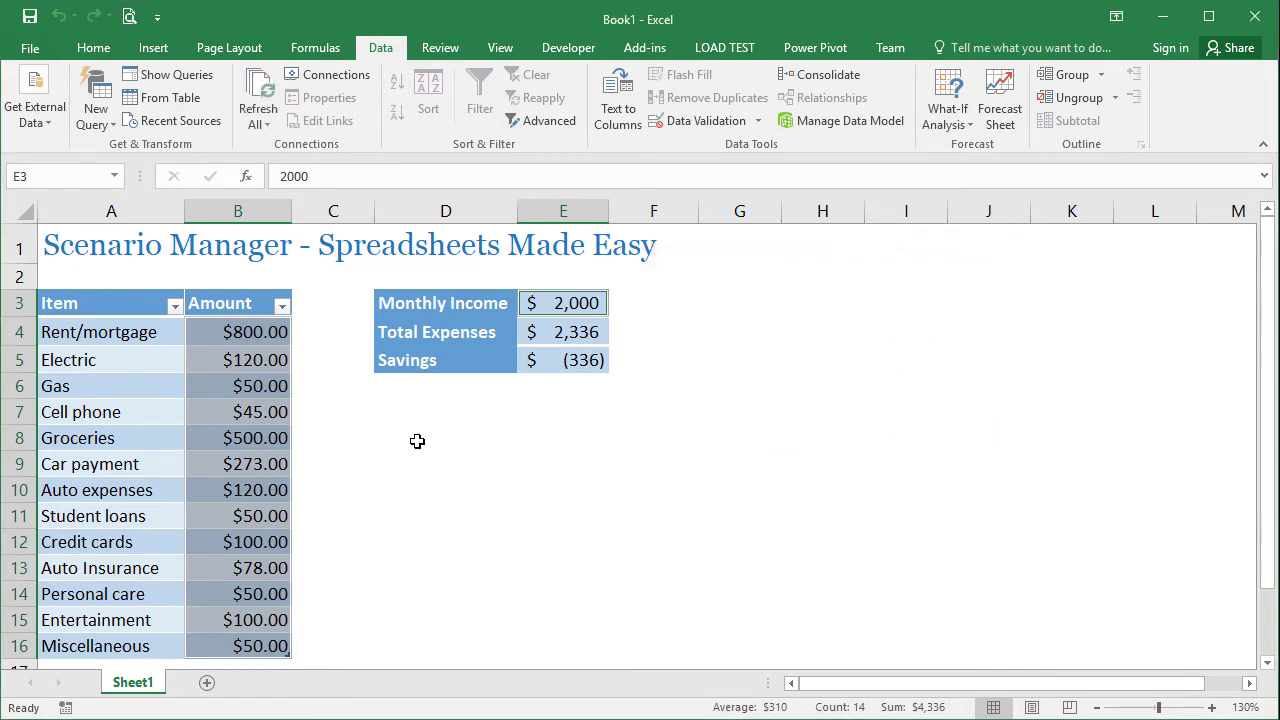
Set Student loans to 0 and Monthly Income to 2500, so savings become 214
{"action": "left_click", "coordinate": [211, 515]}
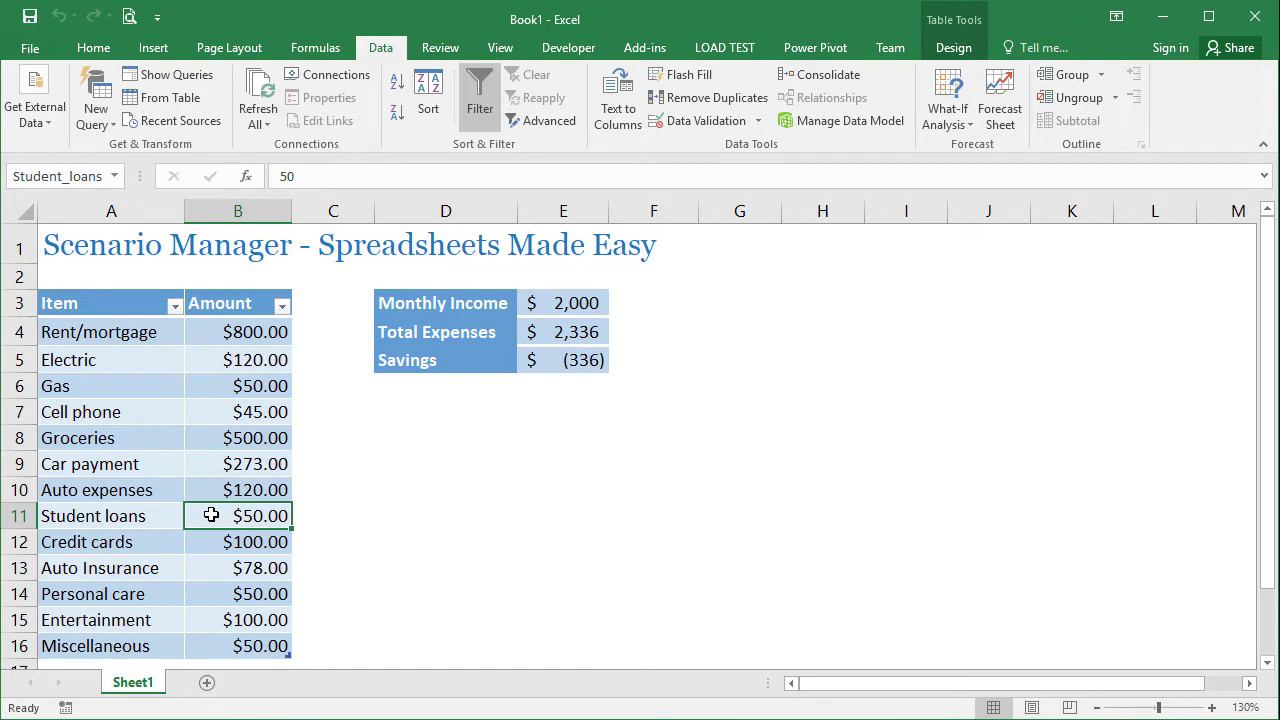
{"action": "type", "text": "0"}
{"action": "key", "text": "Return"}
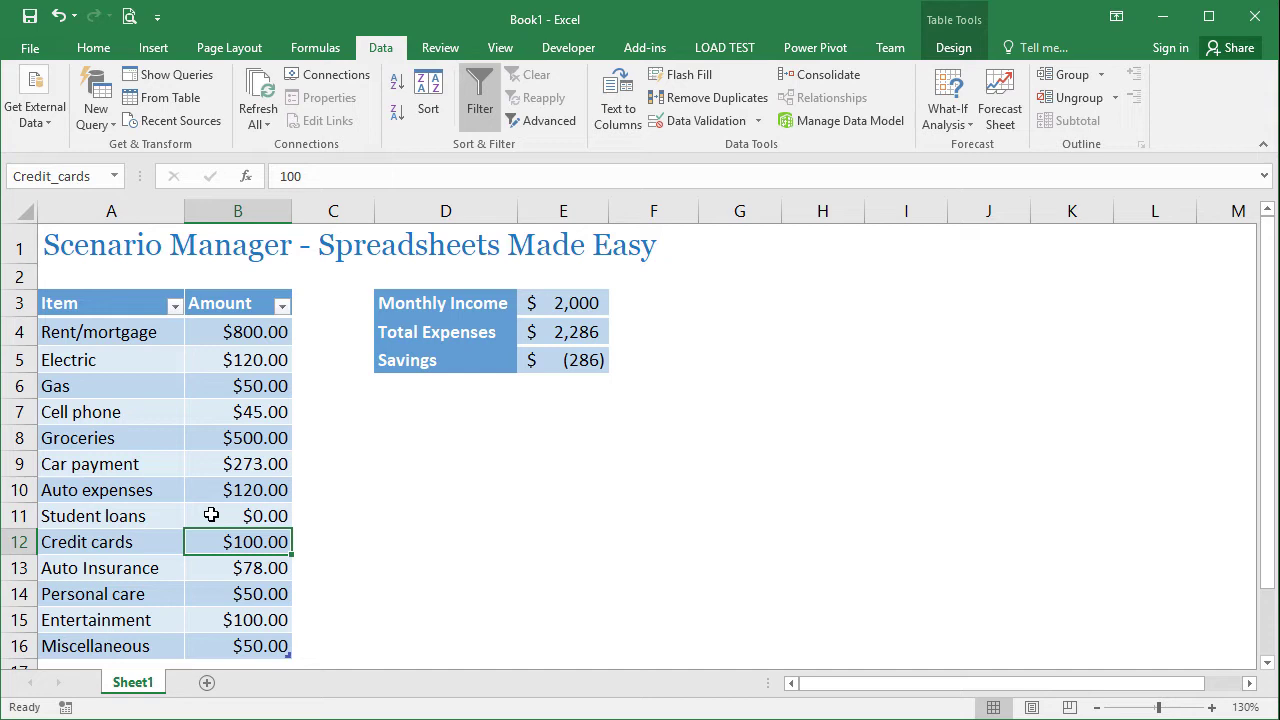
{"action": "left_click", "coordinate": [541, 300]}
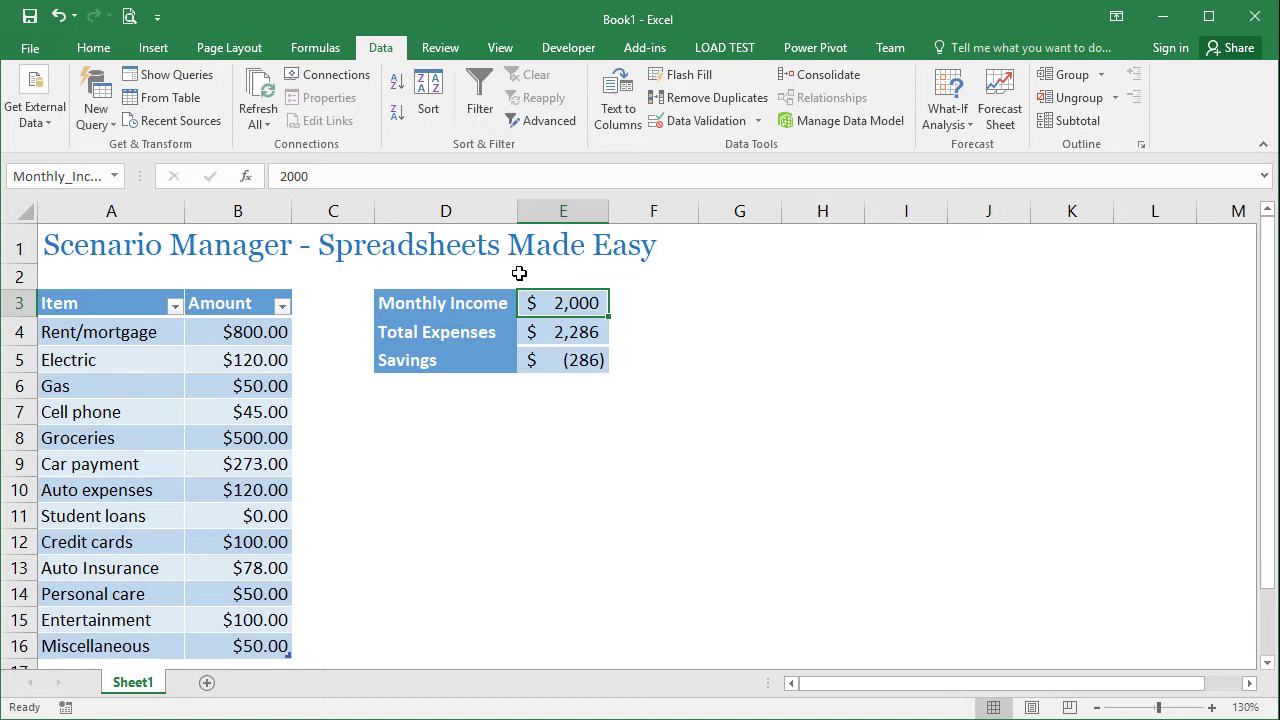
{"action": "type", "text": "2500"}
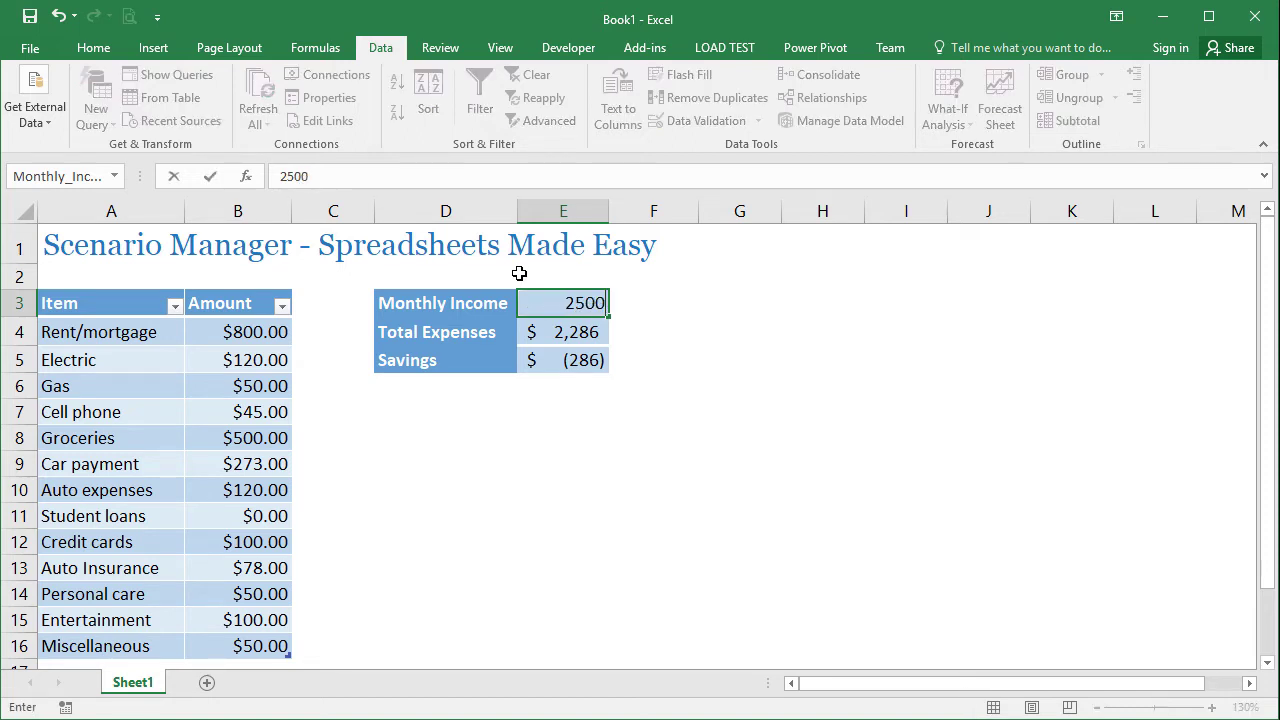
{"action": "key", "text": "Return"}
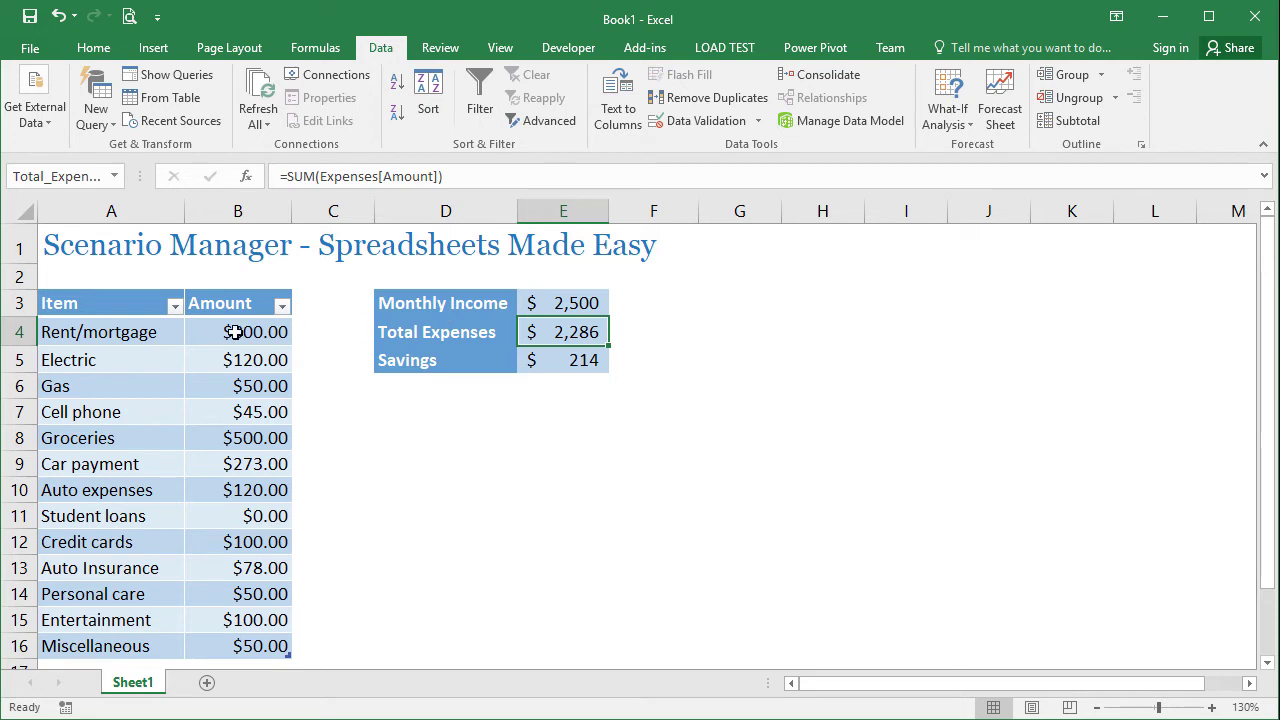
Select expense amounts B4:B16 plus Monthly Income E3 and bring up Scenario Manager
{"action": "left_click_drag", "start_coordinate": [234, 331], "coordinate": [226, 643]}
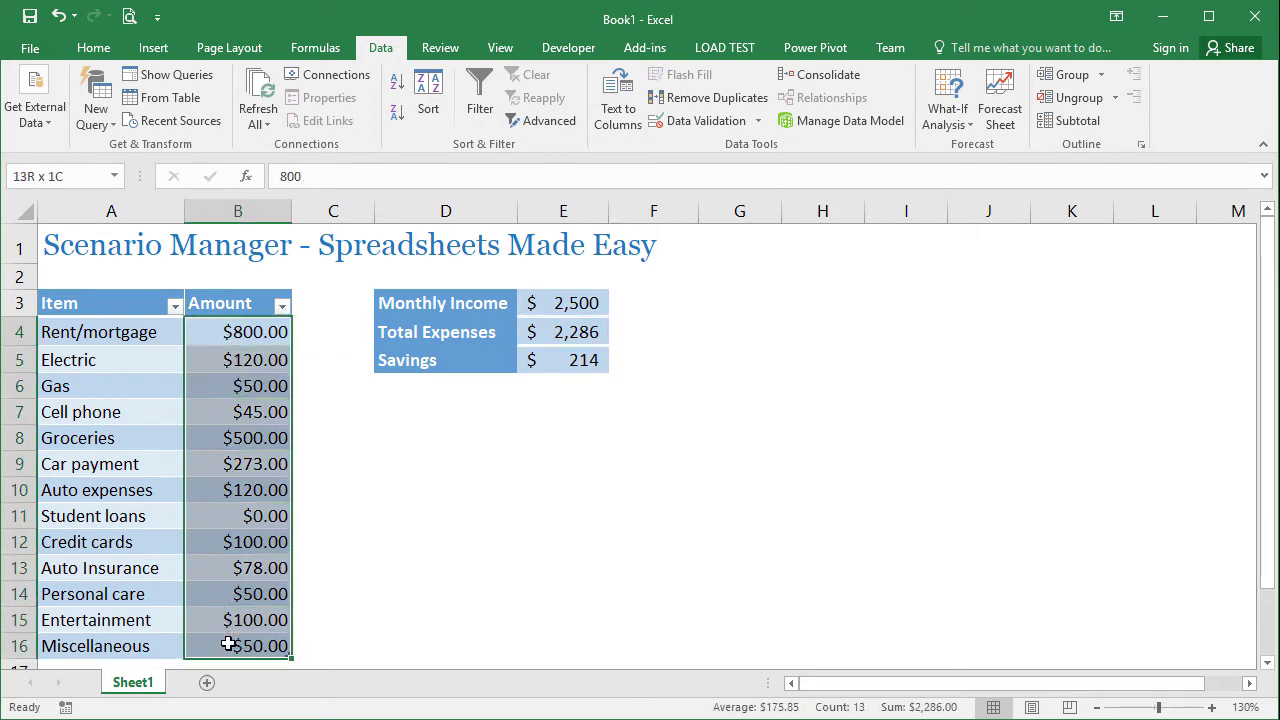
{"action": "left_click", "coordinate": [547, 301], "text": "ctrl"}
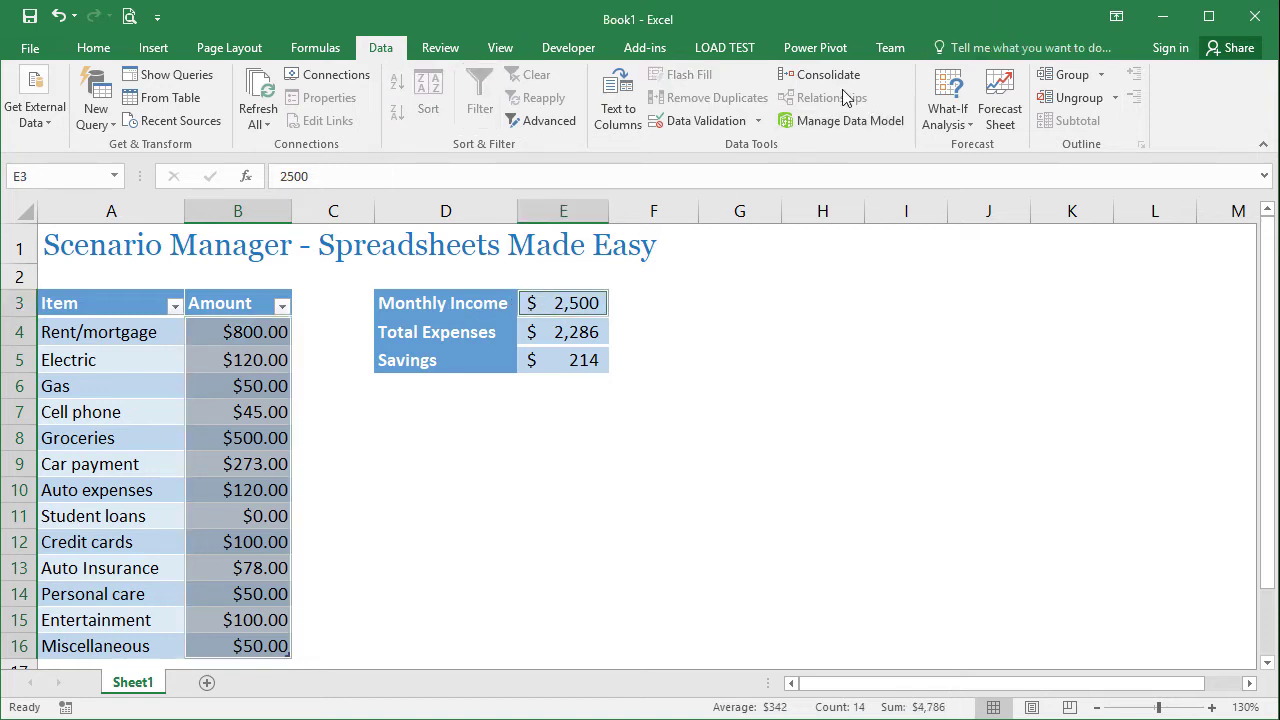
{"action": "left_click", "coordinate": [940, 104]}
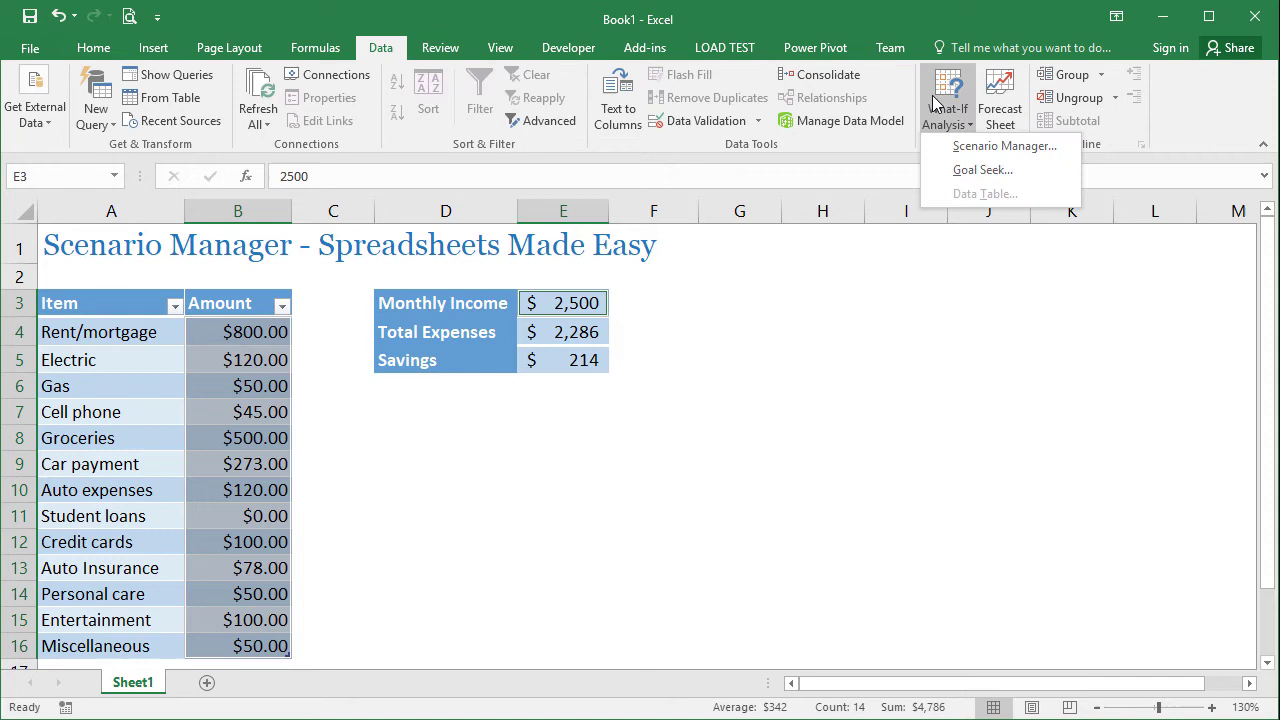
{"action": "left_click", "coordinate": [1003, 146]}
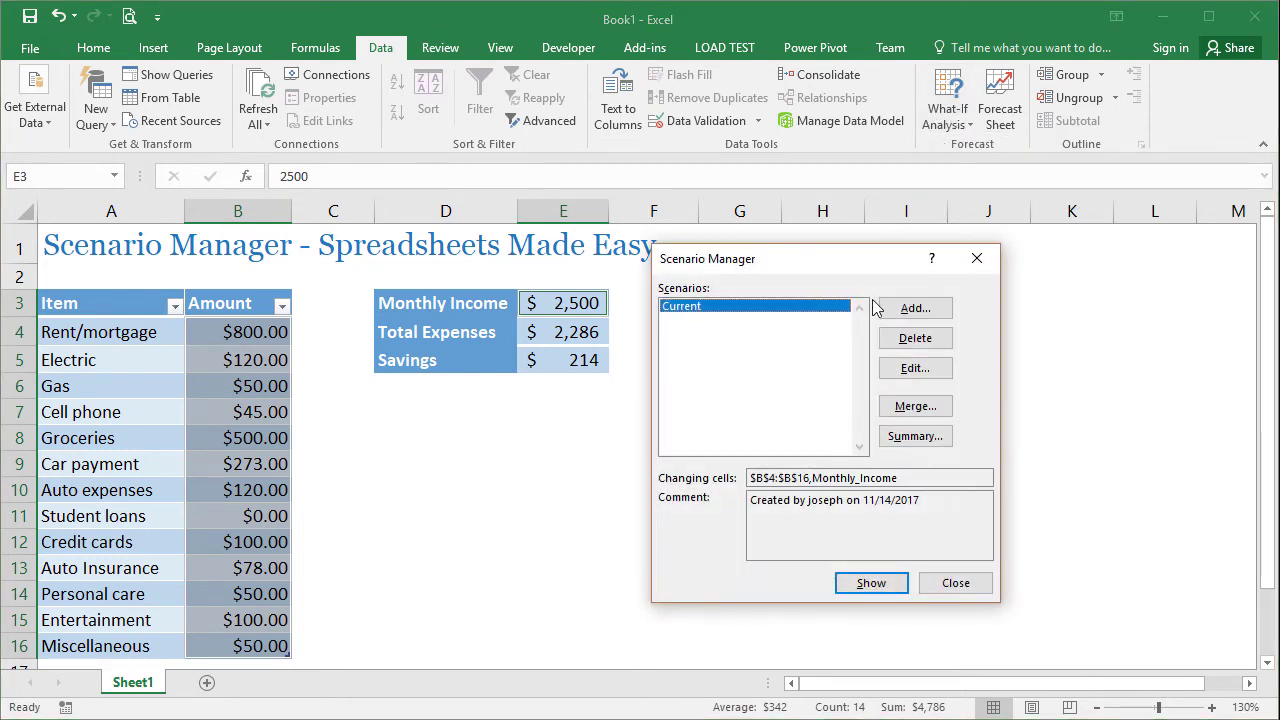
Add a 'New Job' scenario that stores the updated budget values
{"action": "left_click", "coordinate": [906, 308]}
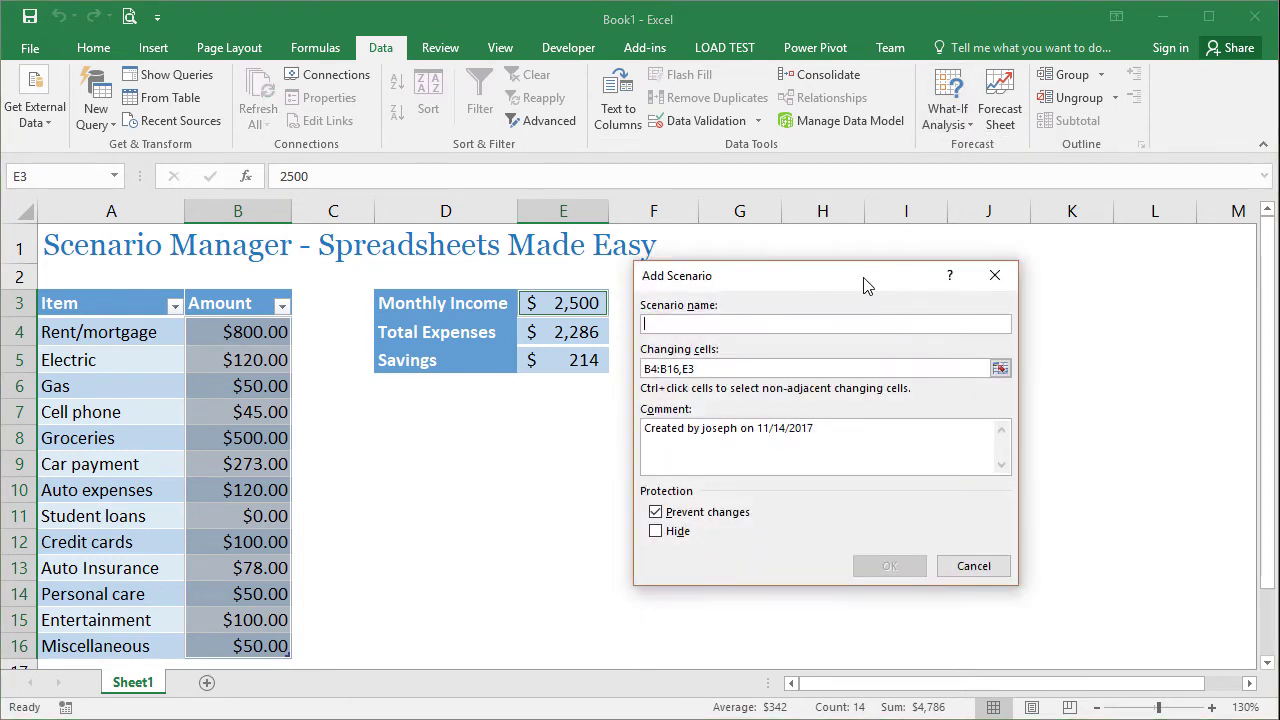
{"action": "type", "text": "New Job"}
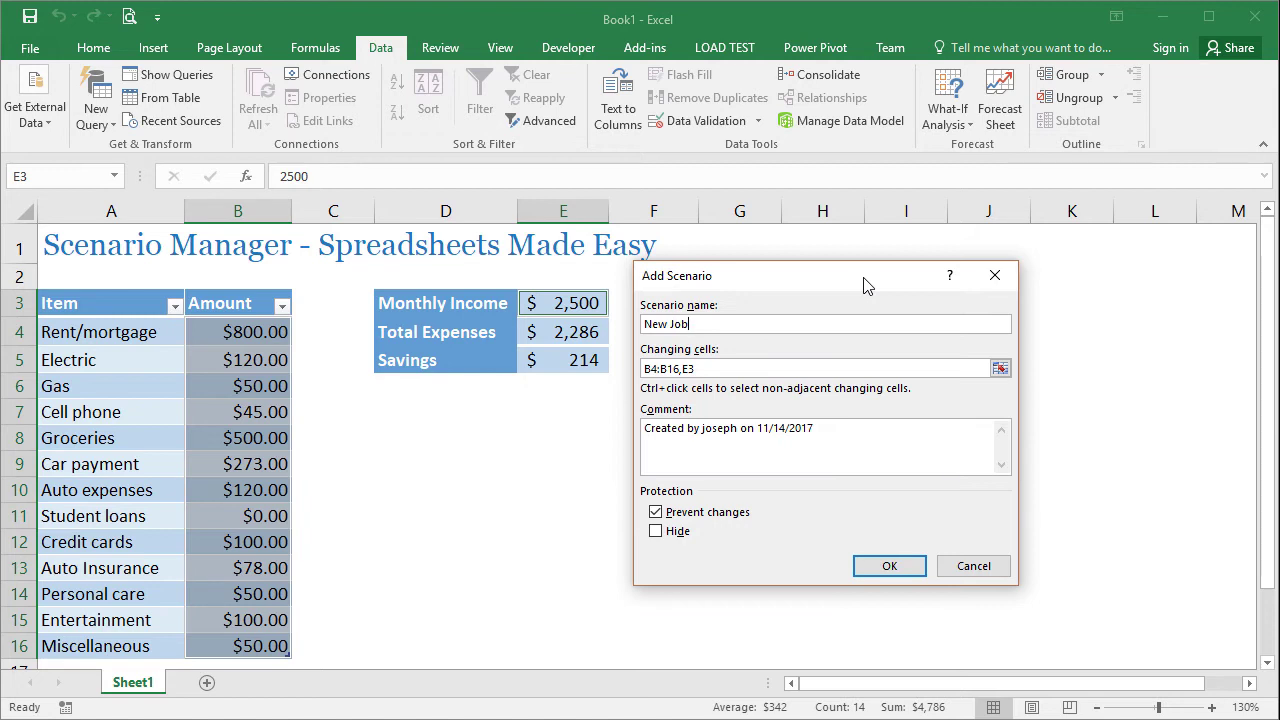
{"action": "left_click", "coordinate": [710, 365]}
{"action": "left_click", "coordinate": [890, 567]}
{"action": "left_click", "coordinate": [862, 508]}
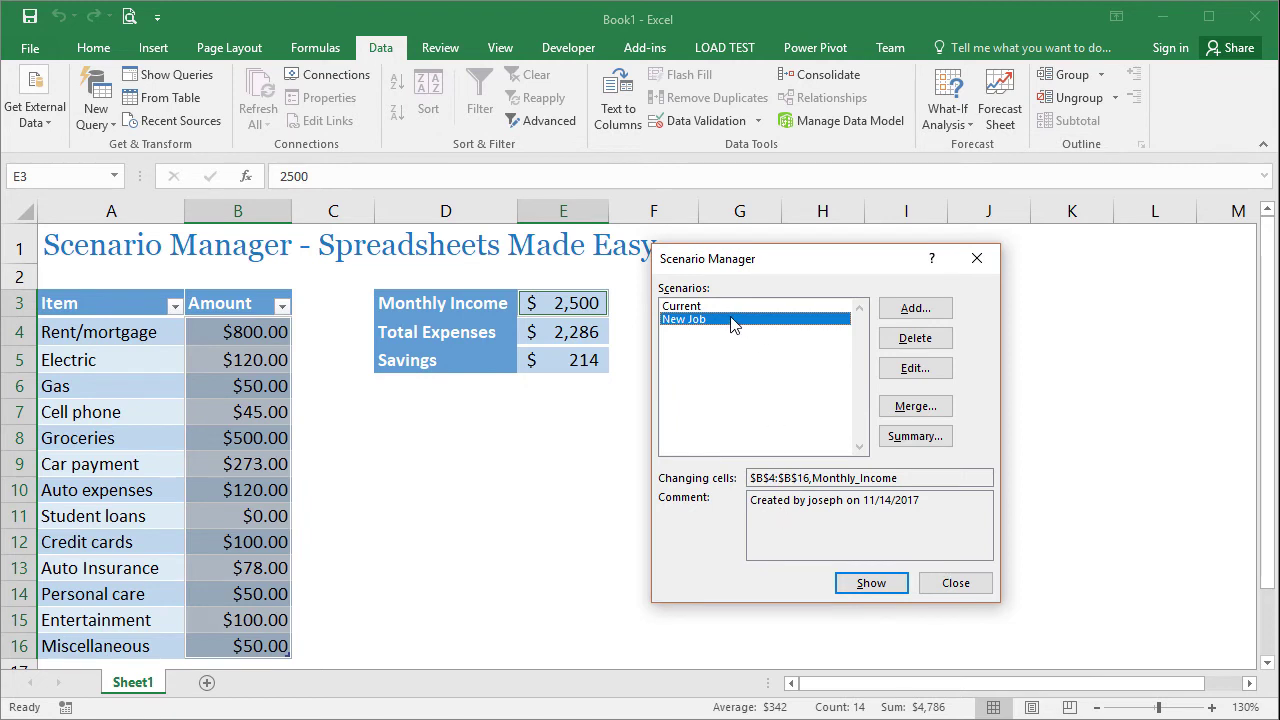
Show the Current scenario, restoring income 2,000, Student loans 50 and savings (336)
{"action": "left_click_drag", "start_coordinate": [730, 270], "coordinate": [701, 308]}
{"action": "left_click", "coordinate": [671, 342]}
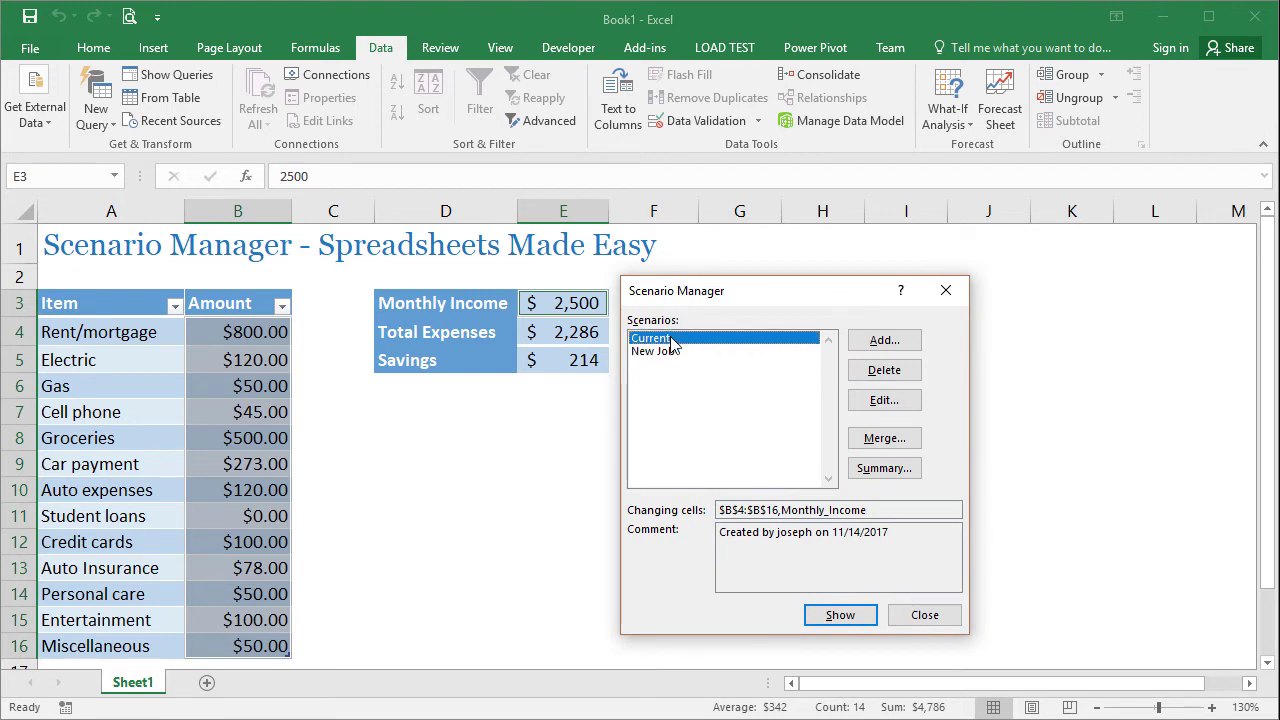
{"action": "left_click", "coordinate": [828, 615]}
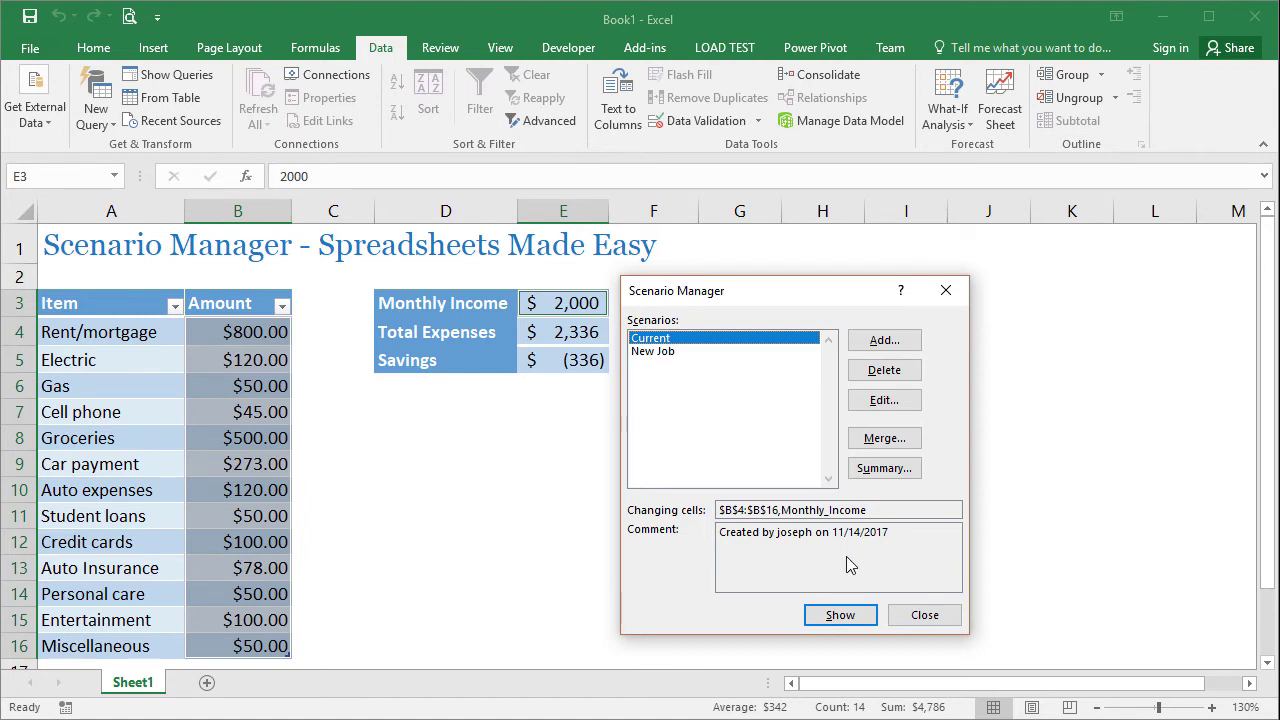
Create a Scenario summary report using result cells E4,E5
{"action": "left_click", "coordinate": [861, 470]}
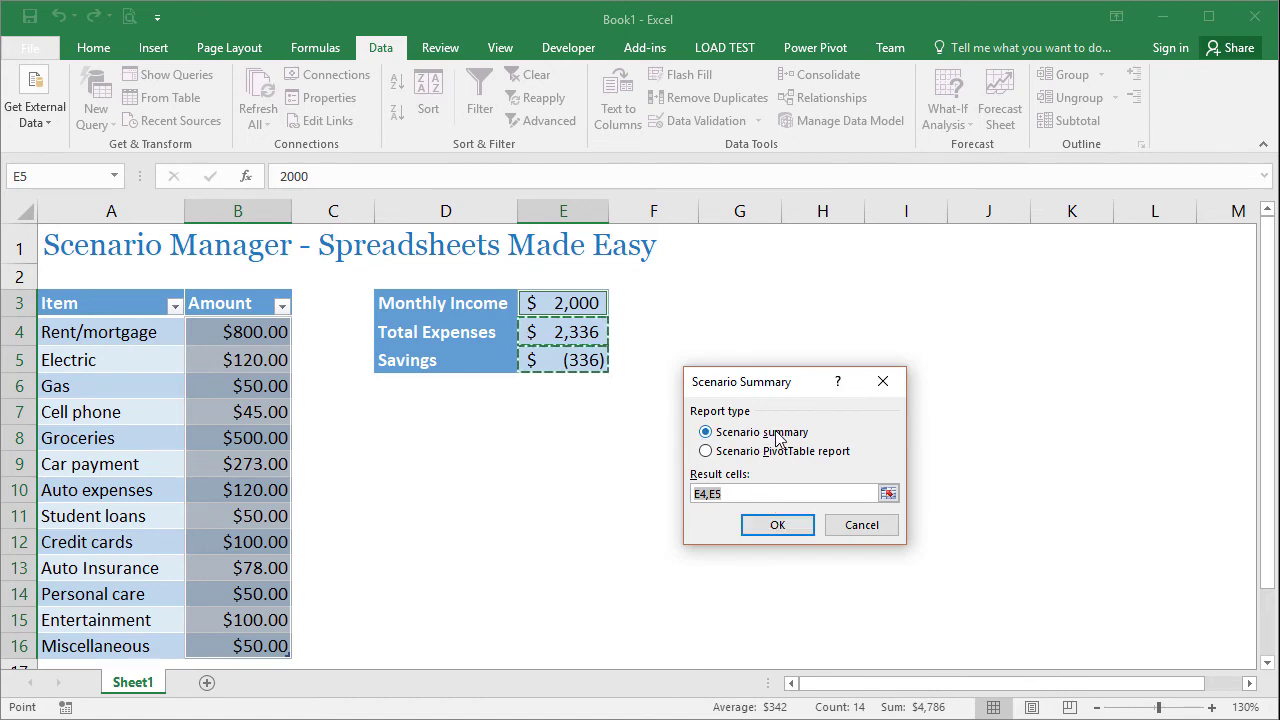
{"action": "left_click", "coordinate": [779, 525]}
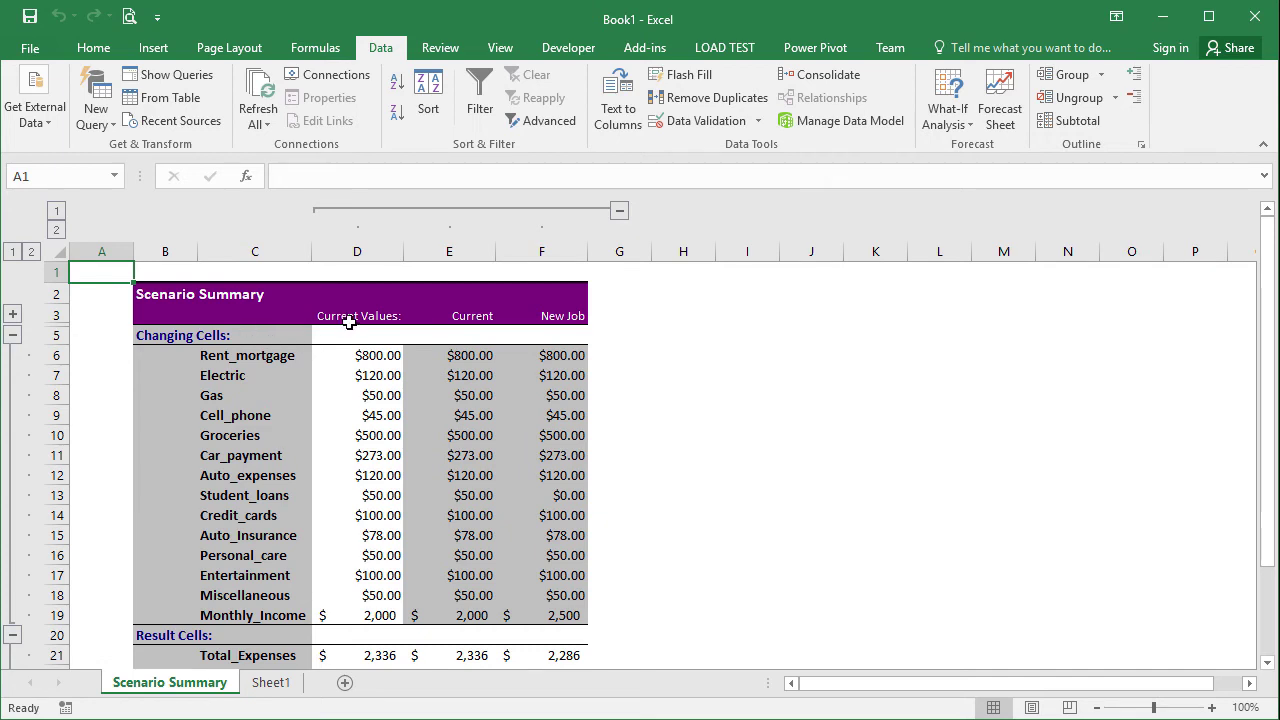
{"action": "left_click_drag", "start_coordinate": [244, 356], "coordinate": [235, 595]}
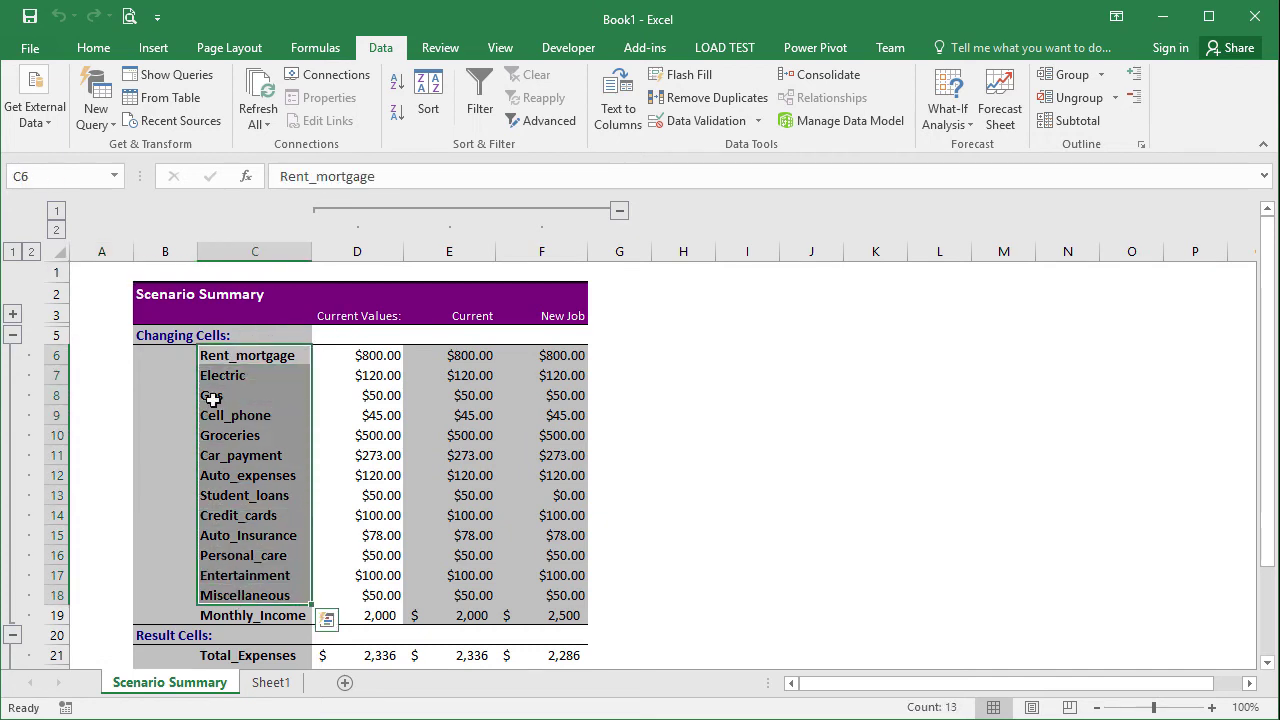
{"action": "left_click", "coordinate": [250, 617]}
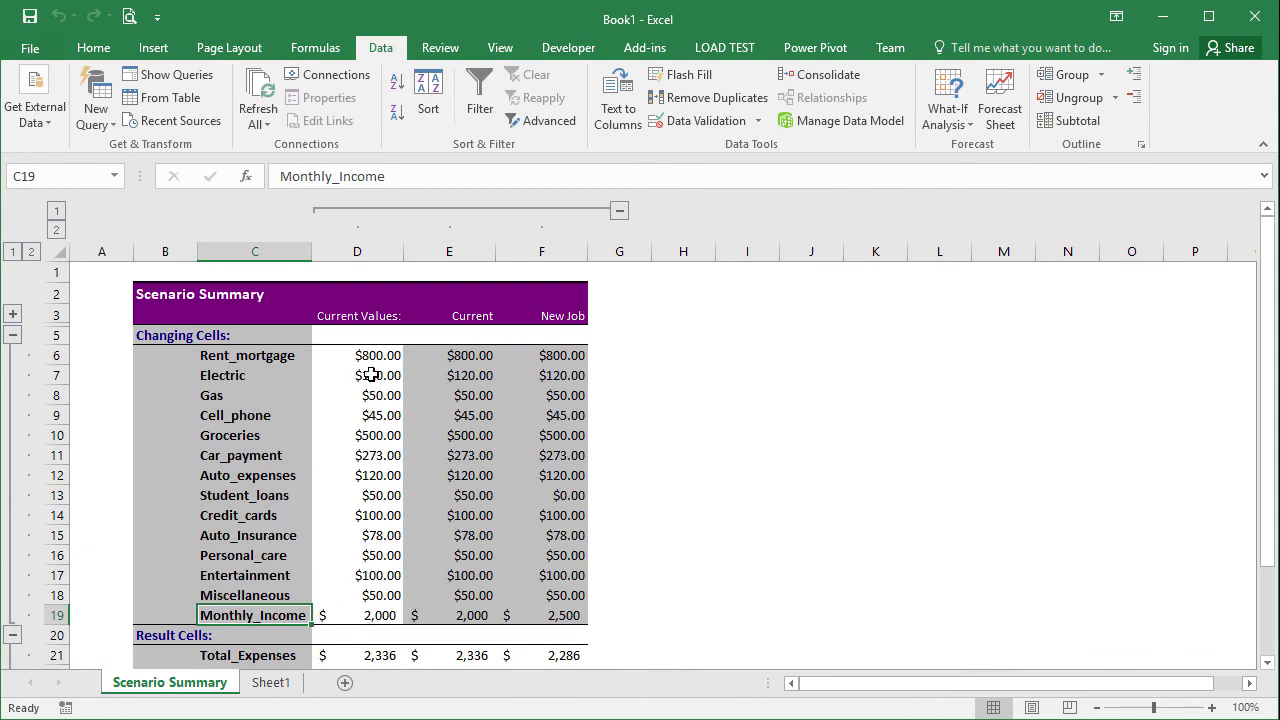
{"action": "left_click_drag", "start_coordinate": [362, 315], "coordinate": [352, 615]}
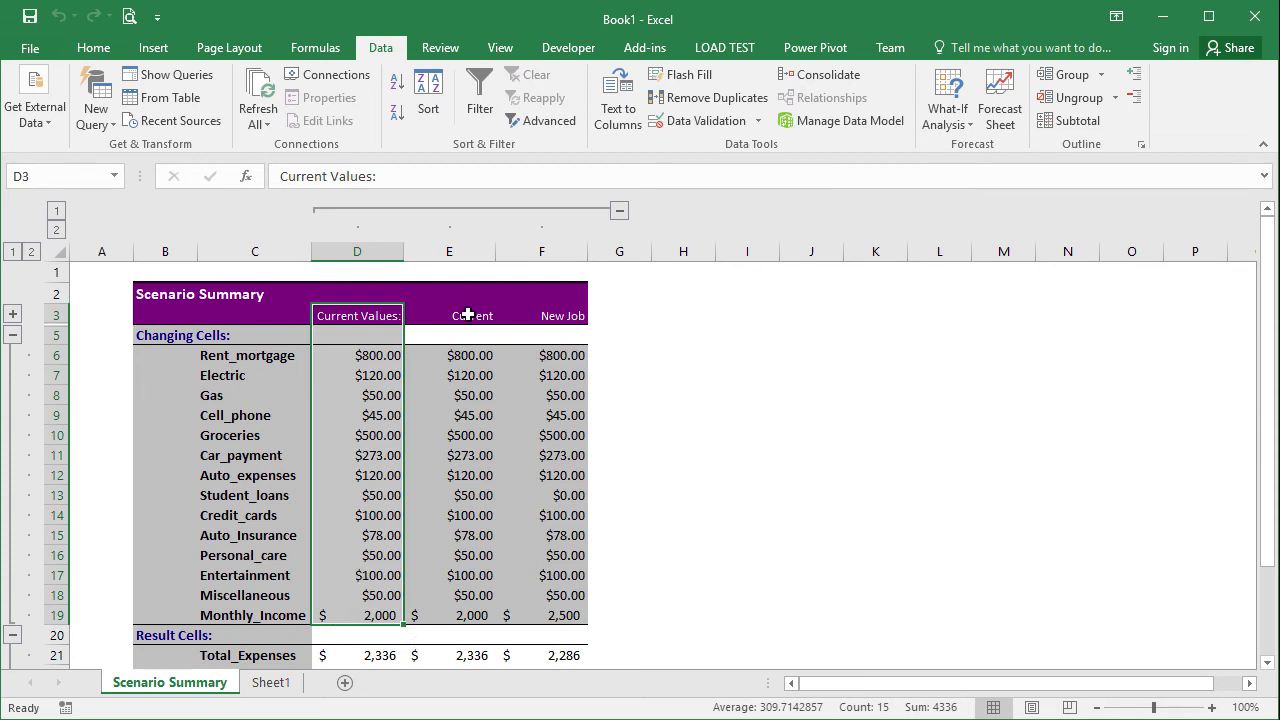
{"action": "left_click_drag", "start_coordinate": [467, 315], "coordinate": [472, 615]}
{"action": "left_click_drag", "start_coordinate": [530, 315], "coordinate": [526, 612]}
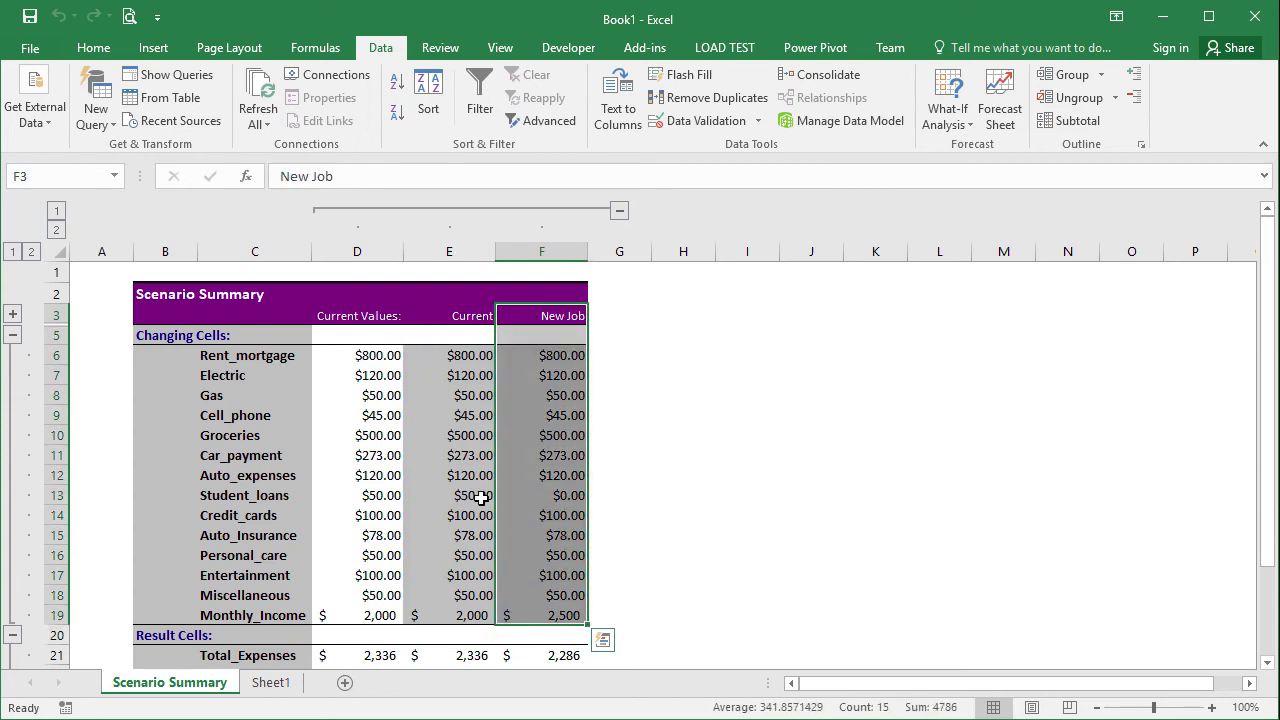
{"action": "left_click_drag", "start_coordinate": [478, 497], "coordinate": [522, 491]}
{"action": "left_click_drag", "start_coordinate": [466, 613], "coordinate": [534, 615]}
{"action": "scroll", "coordinate": [514, 537], "scroll_direction": "down", "scroll_amount": 1}
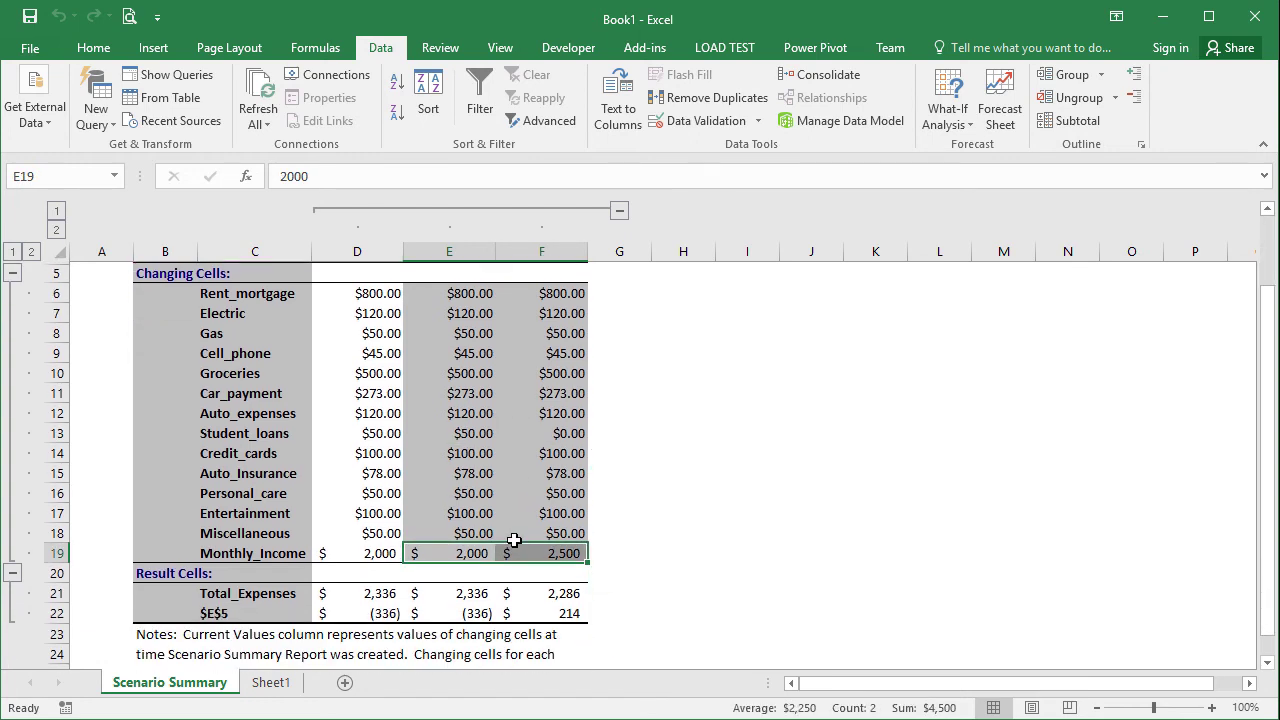
{"action": "left_click", "coordinate": [243, 592]}
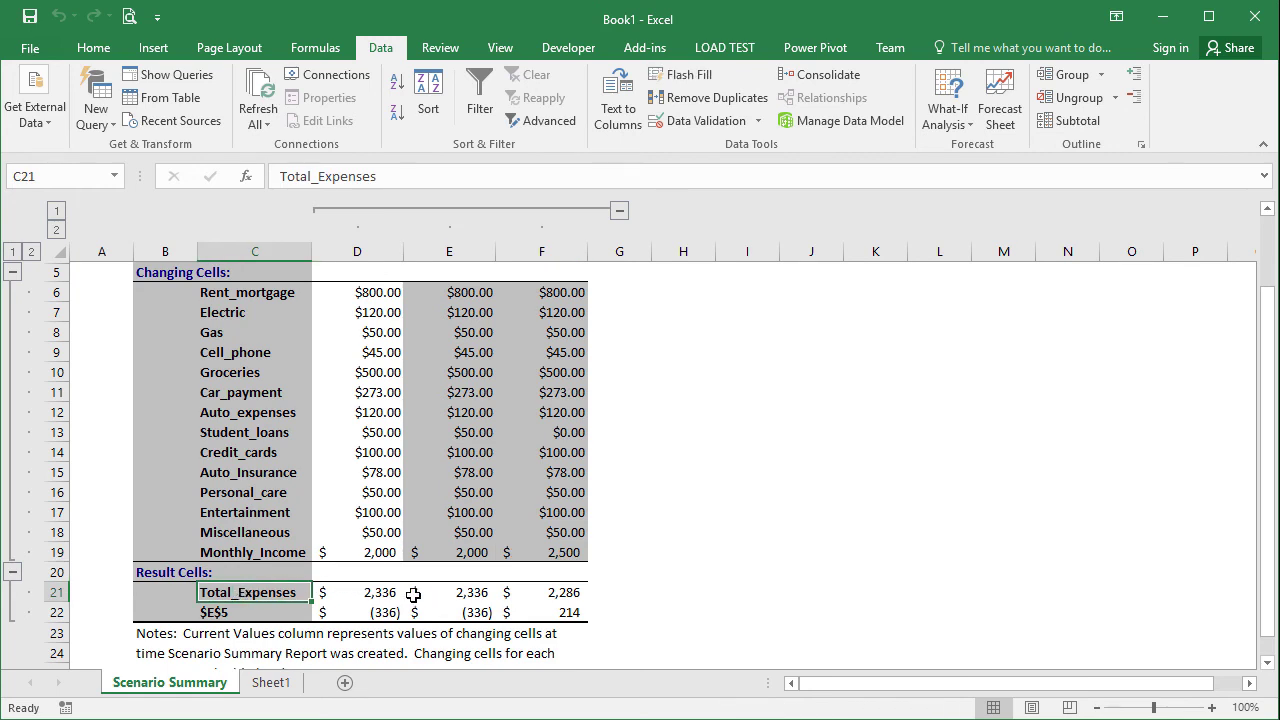
{"action": "left_click", "coordinate": [246, 613]}
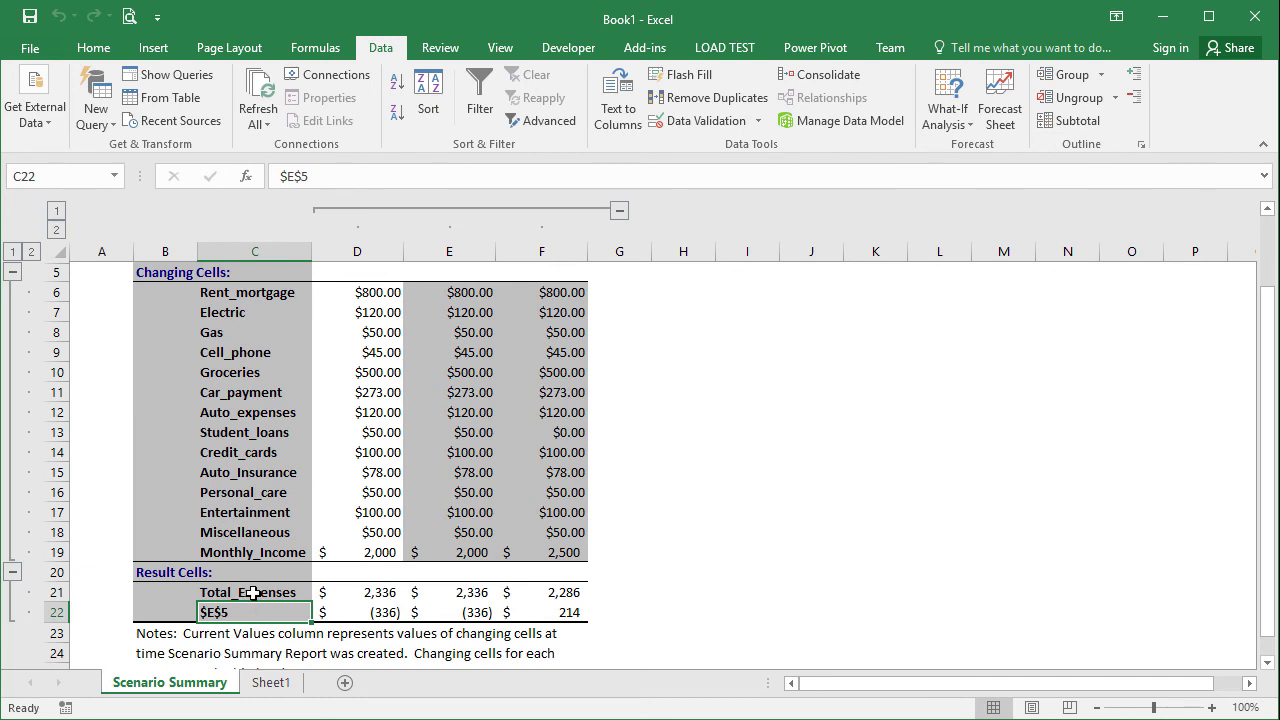
{"action": "left_click", "coordinate": [254, 594]}
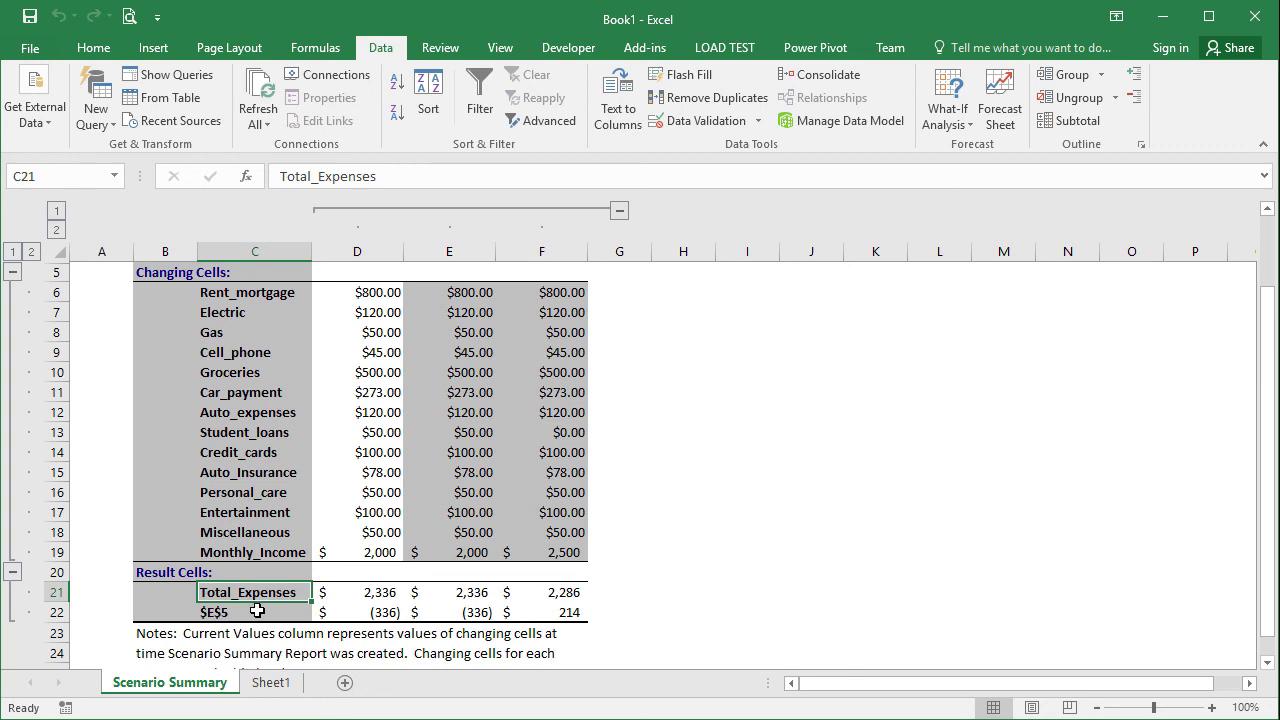
{"action": "scroll", "coordinate": [330, 600], "scroll_direction": "down", "scroll_amount": 1}
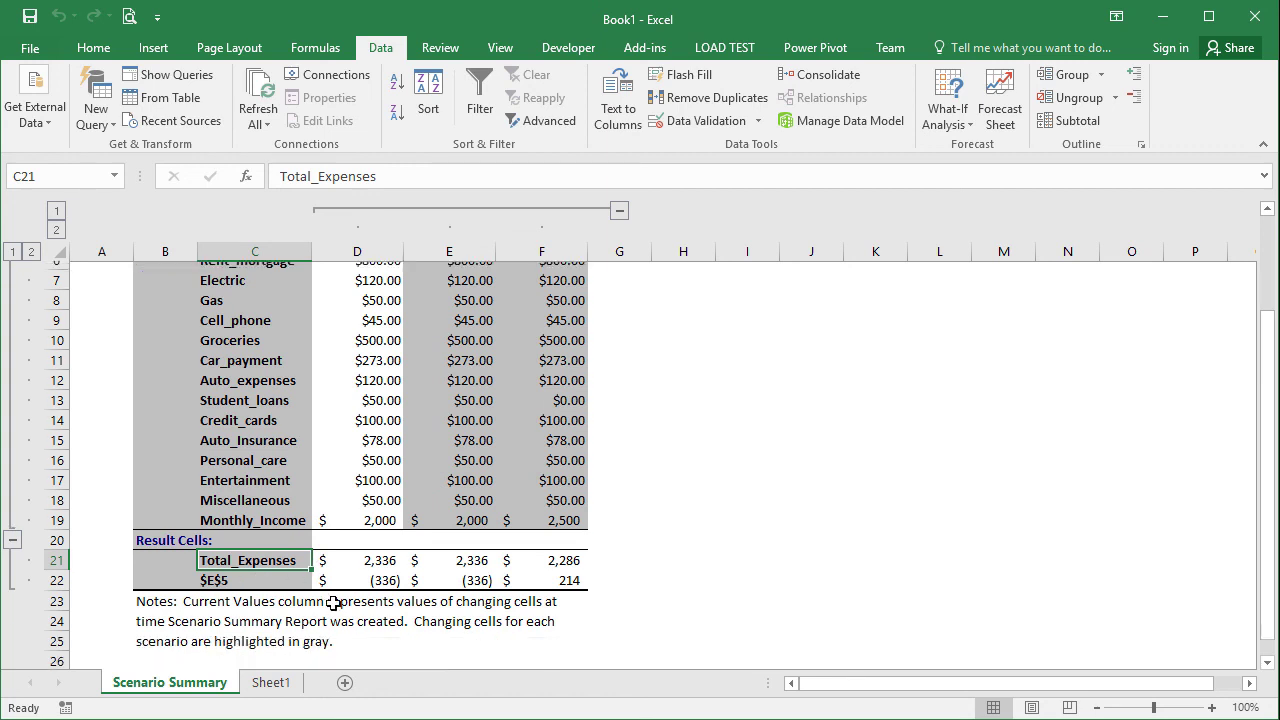
{"action": "scroll", "coordinate": [403, 576], "scroll_direction": "up", "scroll_amount": 2}
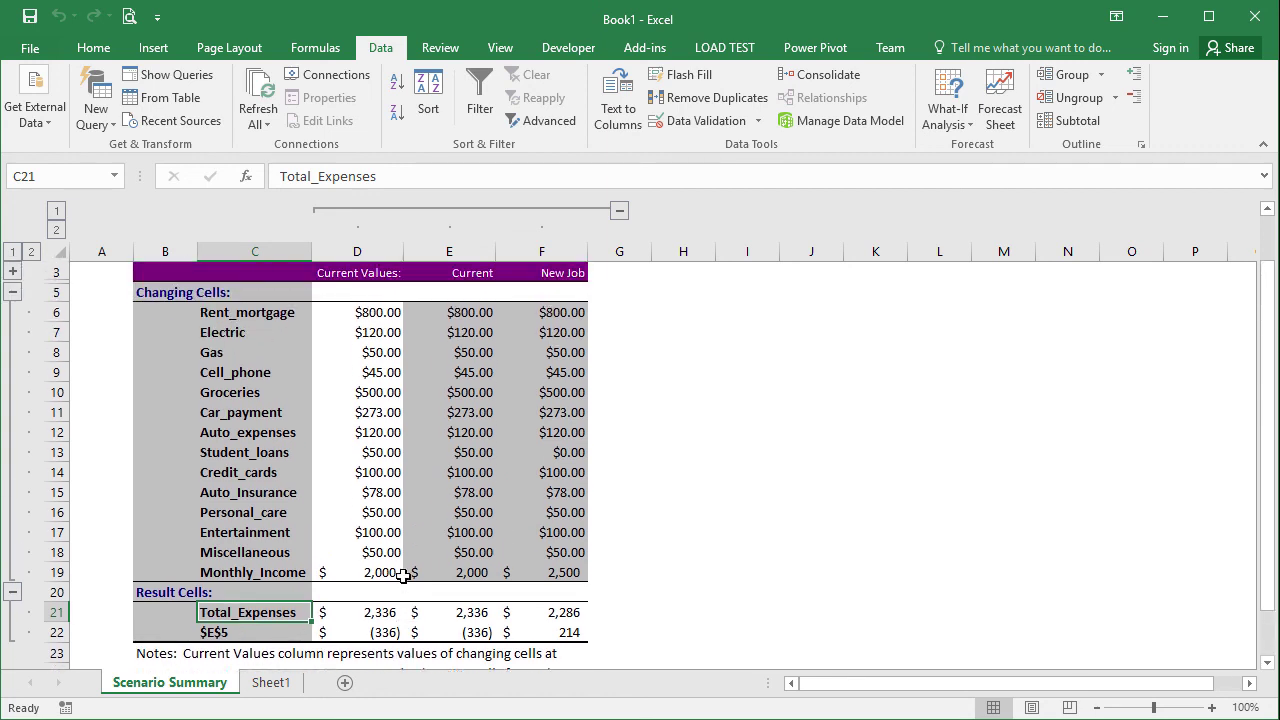
{"action": "scroll", "coordinate": [403, 576], "scroll_direction": "up", "scroll_amount": 1}
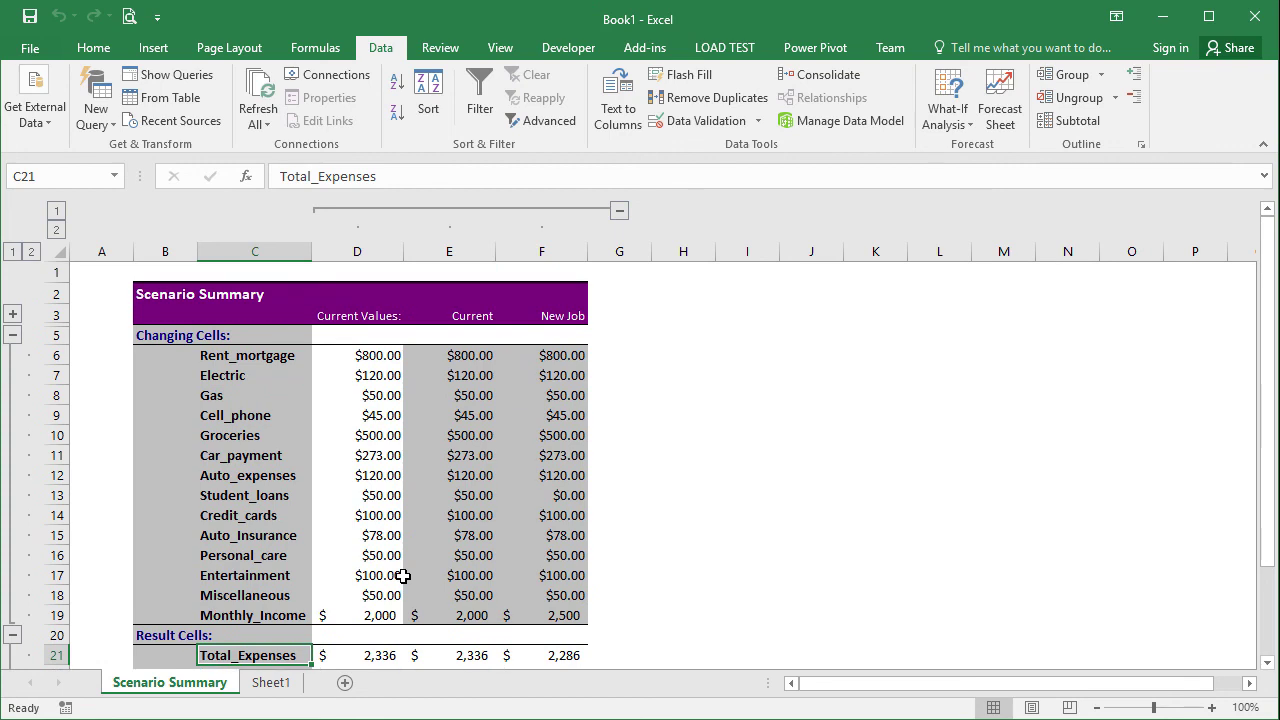